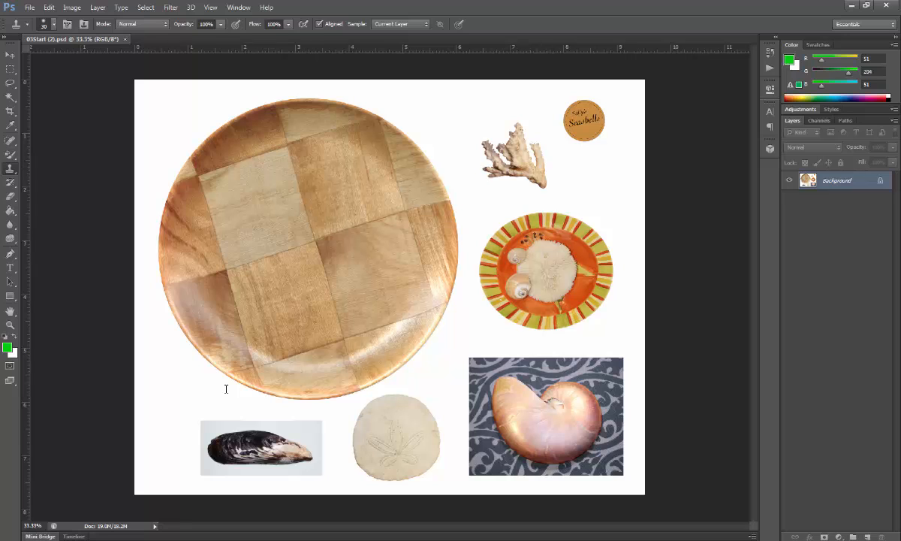
Select the whole sand dollar below the wooden plate with the Quick Selection tool
left_click(11, 98)
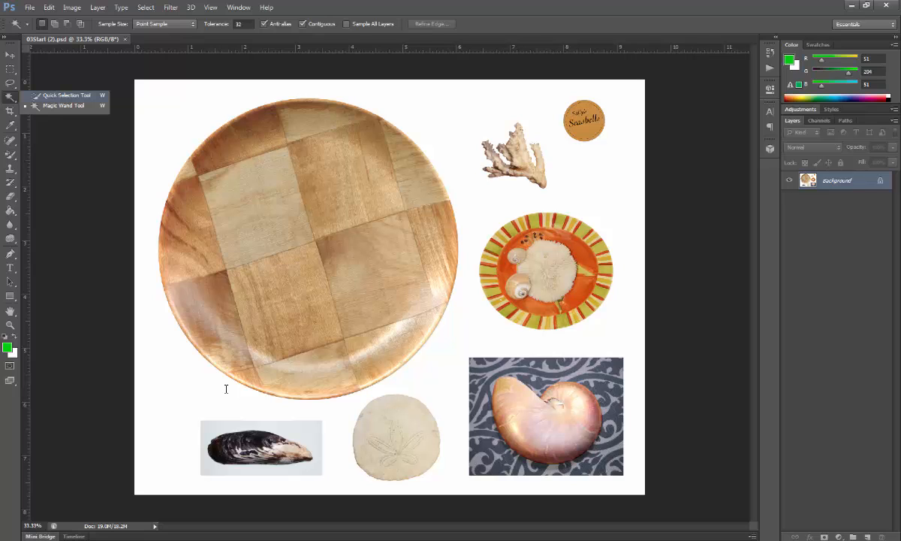
left_click(66, 95)
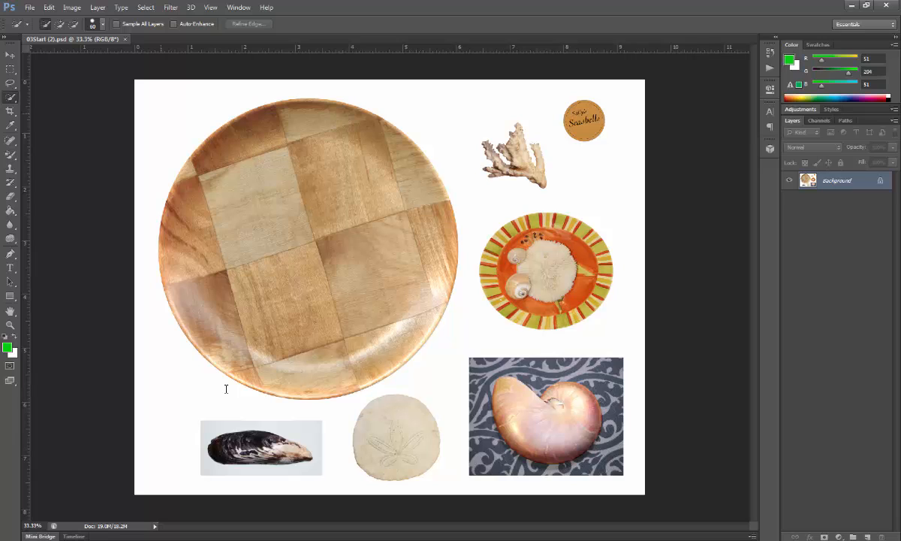
left_click(103, 24)
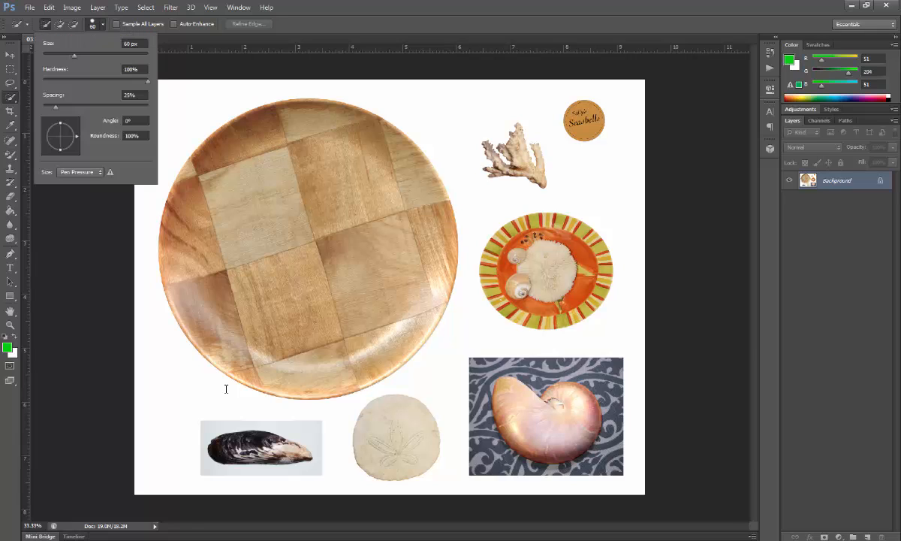
left_click(103, 25)
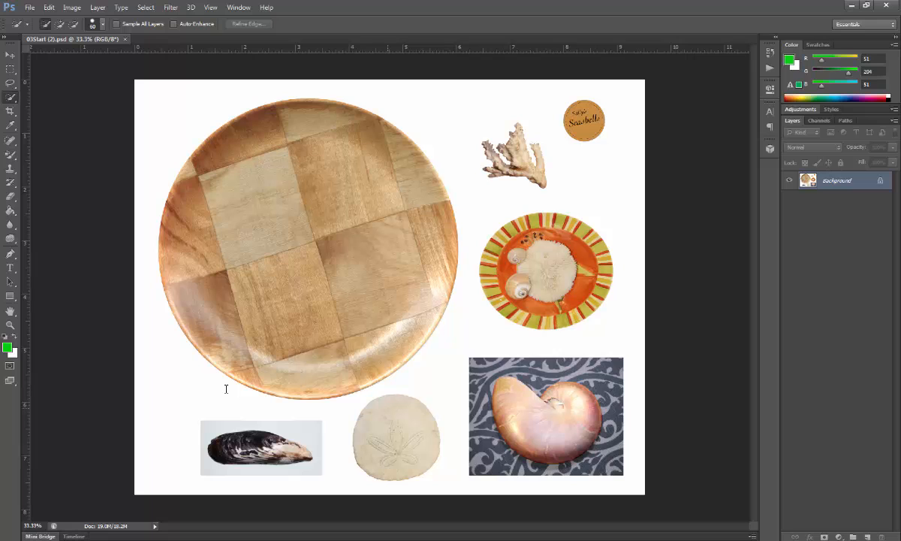
left_click(393, 401)
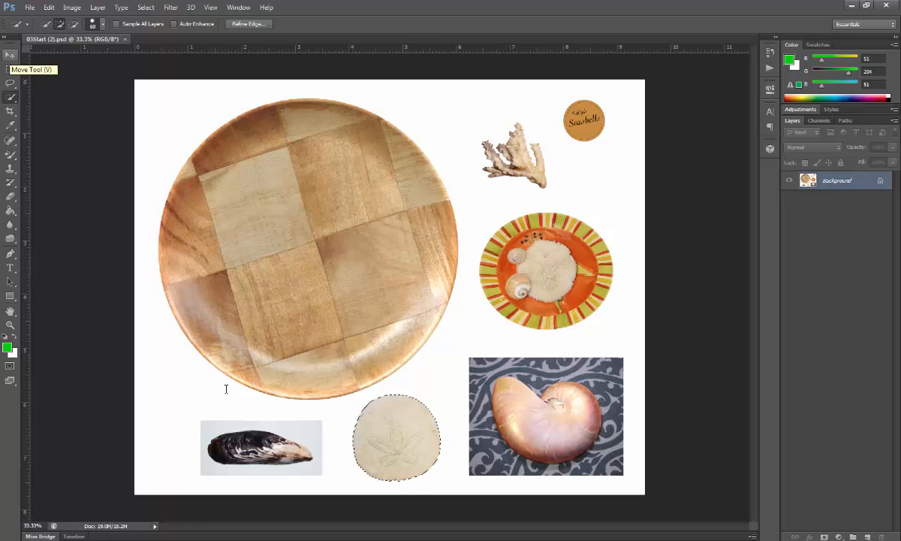
Move the selected sand dollar onto the lower-left edge of the wooden plate and deselect it
key("v")
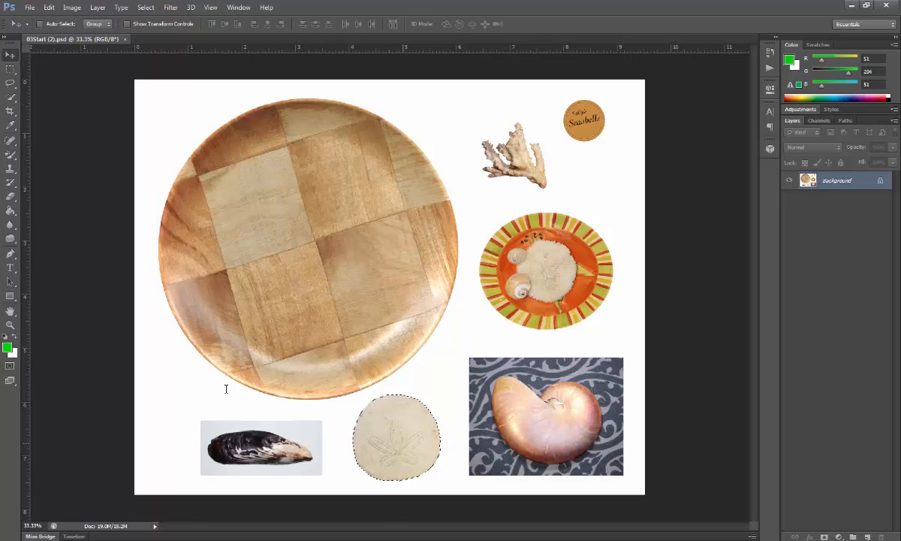
mouse_move(413, 423)
left_mouse_down()
mouse_move(270, 281)
mouse_move(237, 299)
mouse_move(308, 346)
mouse_move(304, 306)
mouse_move(250, 217)
mouse_move(429, 254)
mouse_move(280, 211)
mouse_move(387, 260)
mouse_move(283, 301)
mouse_move(250, 300)
left_mouse_up()
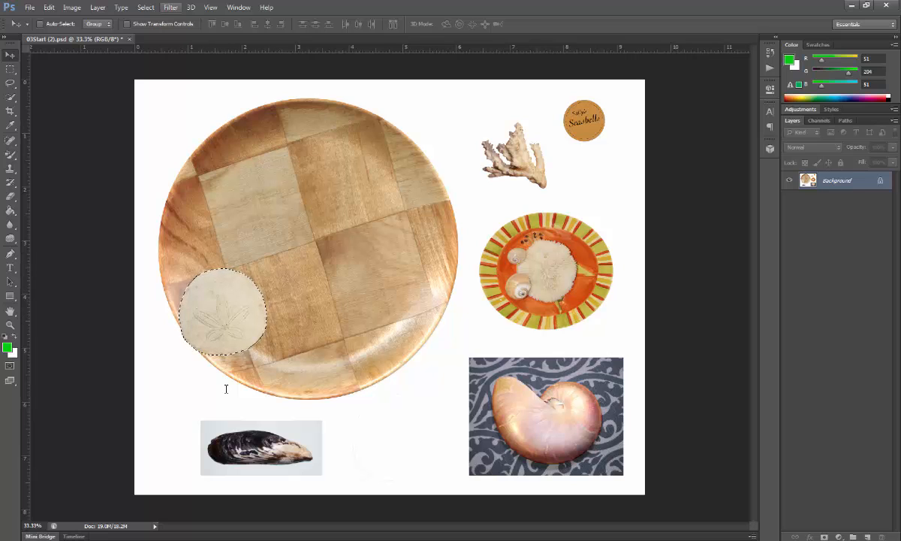
key("alt+s")
key("Down")
key("Return")
key("l")
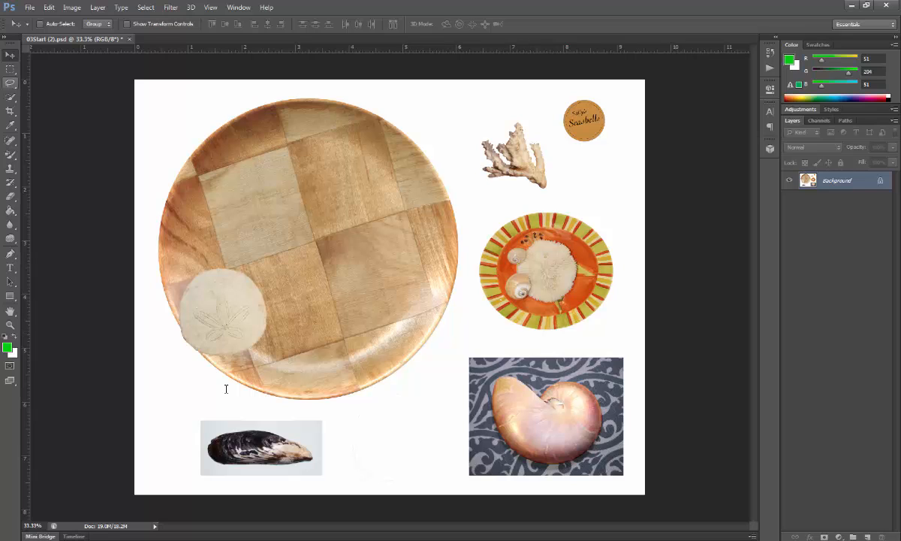
Draw an elliptical marquee around the striped orange plate and align it with the plate's outline
left_click(10, 69)
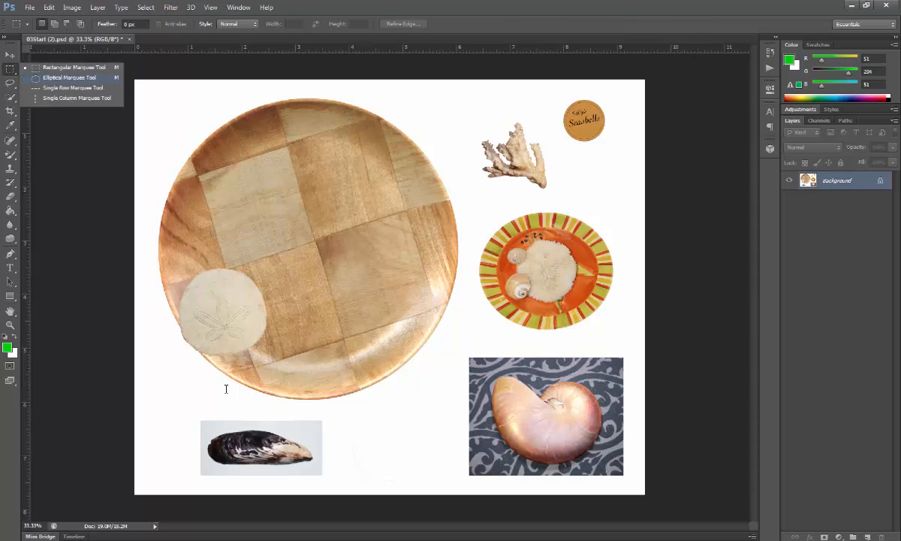
left_click(69, 77)
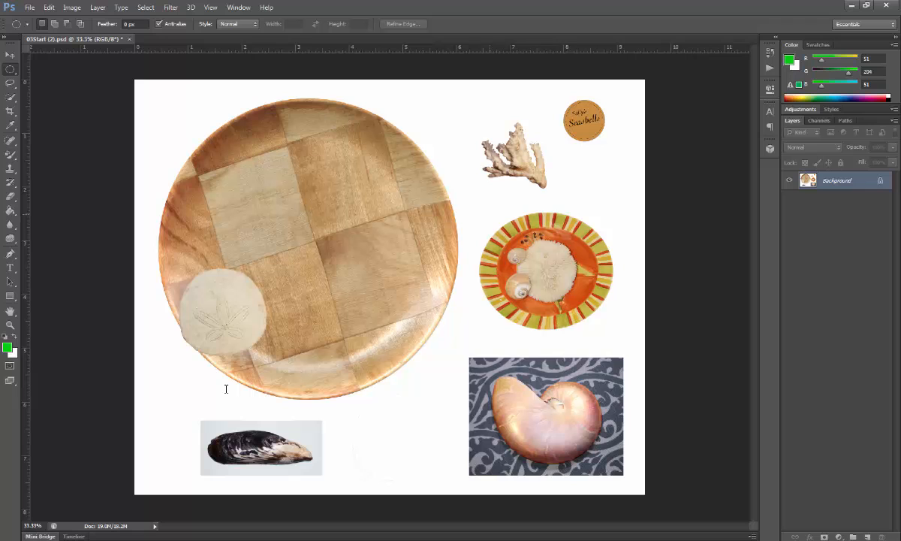
left_click_drag(498, 216, 629, 309)
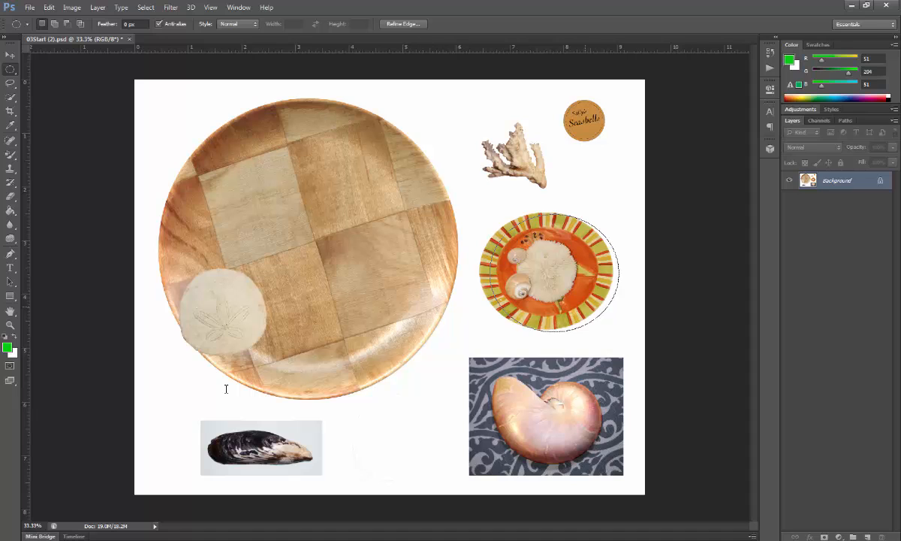
left_click_drag(587, 276, 583, 277)
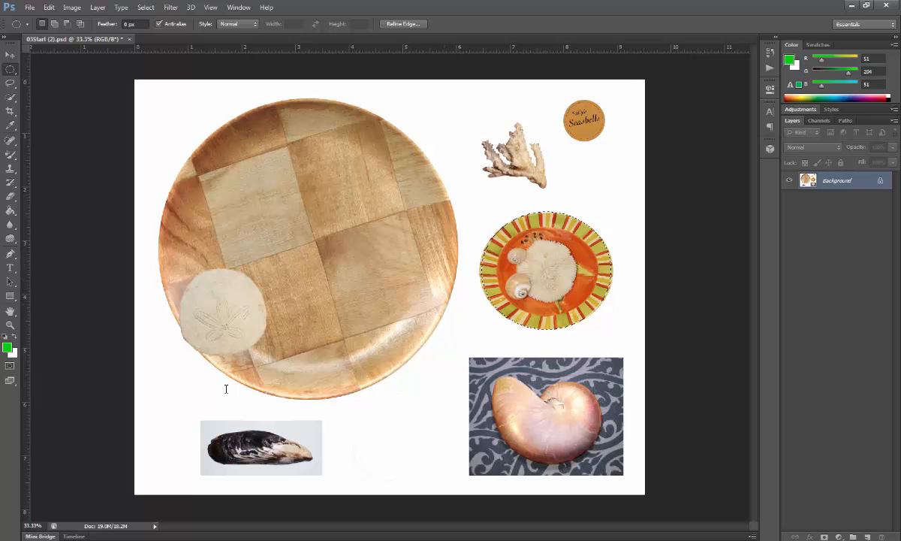
Move the striped plate onto the wooden plate's upper-left area, above the sand dollar, and nudge it slightly right and up
key("v")
key("v")
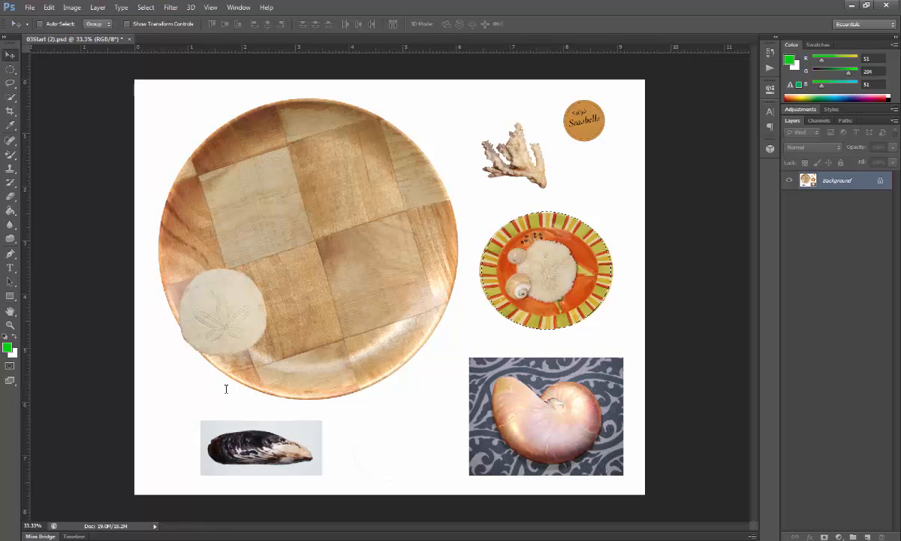
left_click_drag(567, 252, 243, 187)
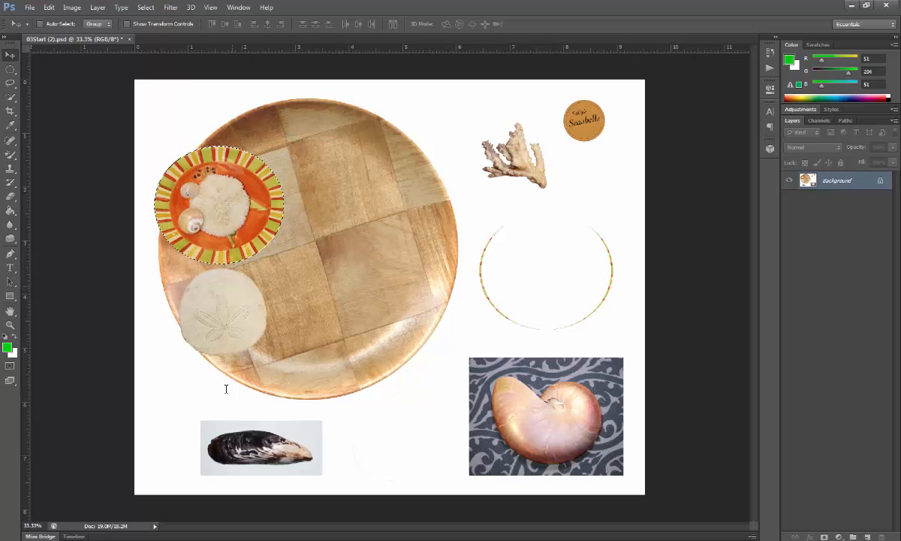
key("shift+Right")
key("shift+Up")
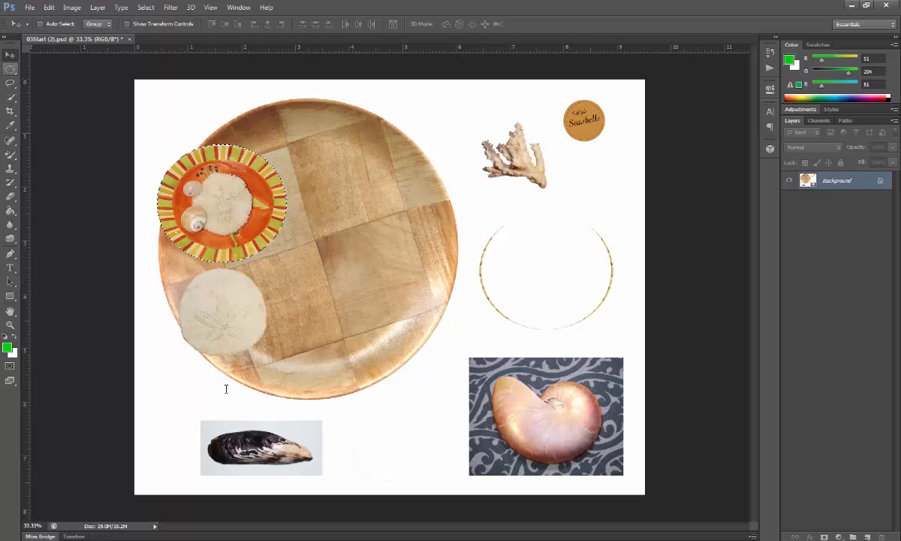
Select the round logo with a circular marquee about 0.78 in wide and move it onto the upper right of the wooden plate
left_click(11, 69)
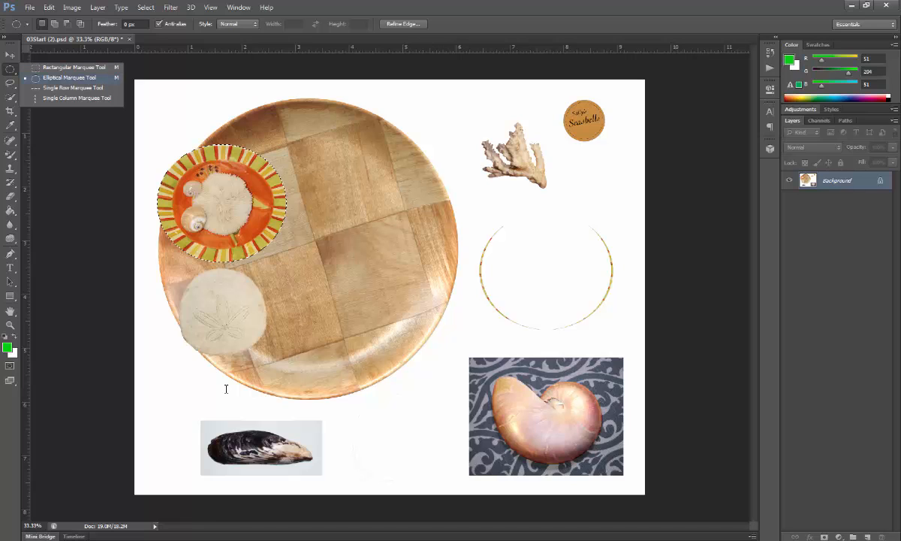
left_click(69, 78)
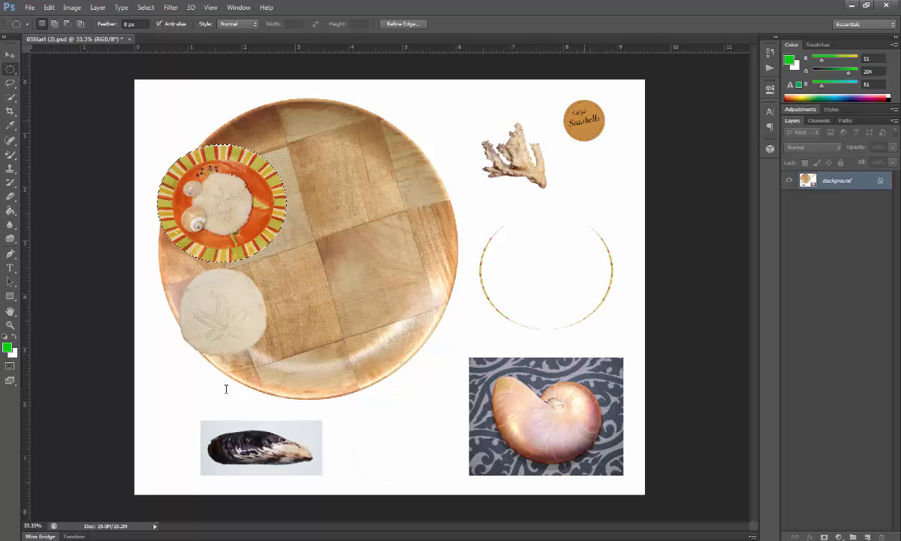
key("alt")
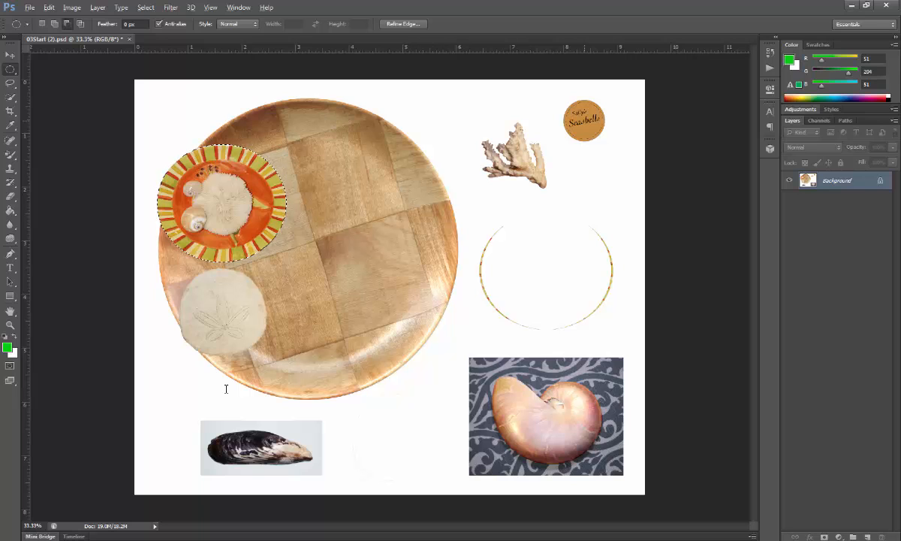
left_click_drag(585, 120, 585, 122)
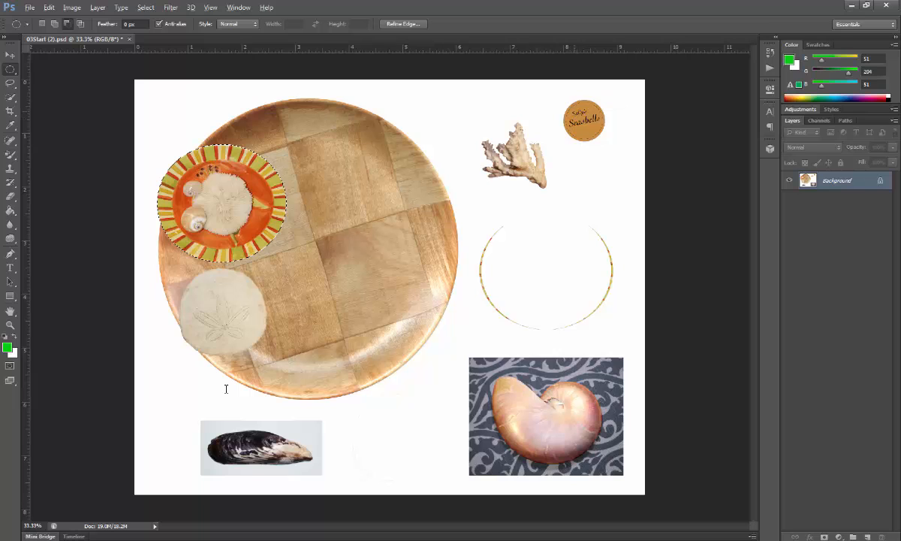
key("ctrl+d")
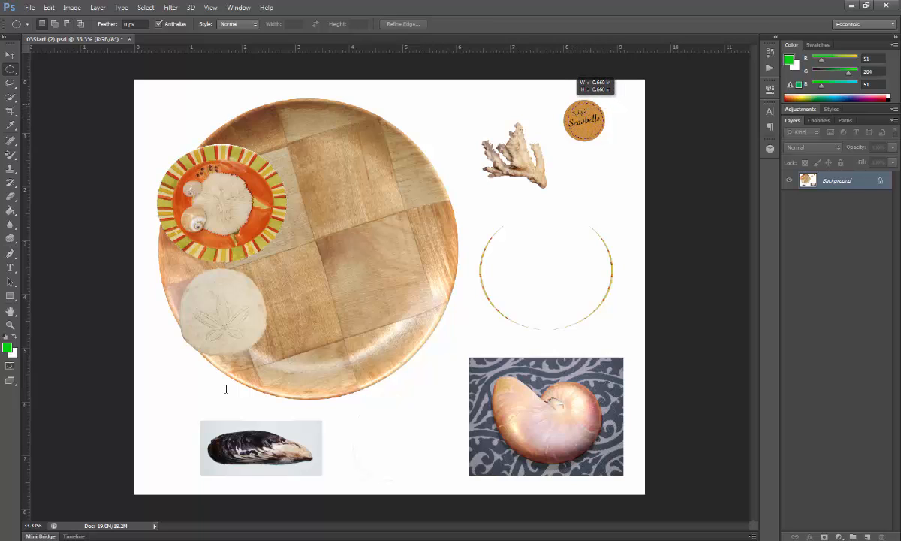
mouse_move(568, 103)
left_mouse_down()
mouse_move(548, 88)
mouse_move(559, 98)
left_mouse_up()
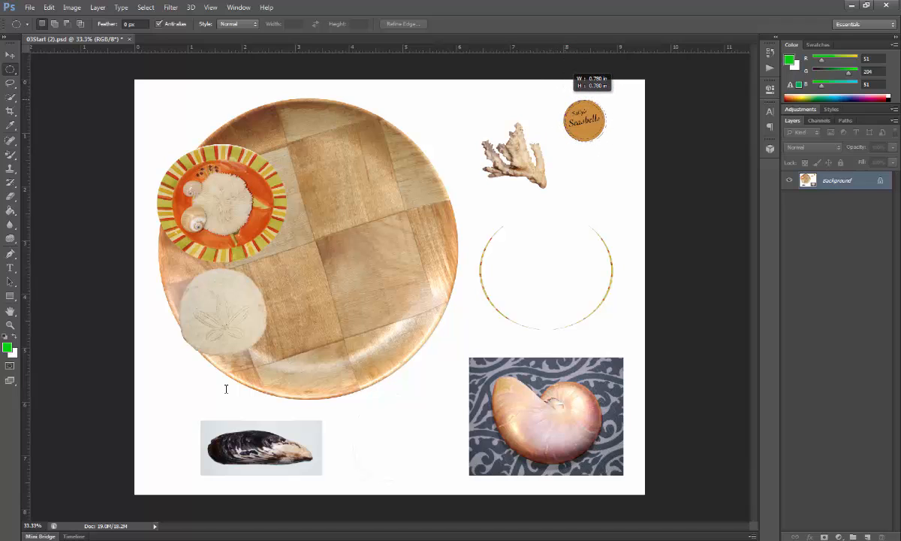
left_click_drag(563, 99, 564, 98)
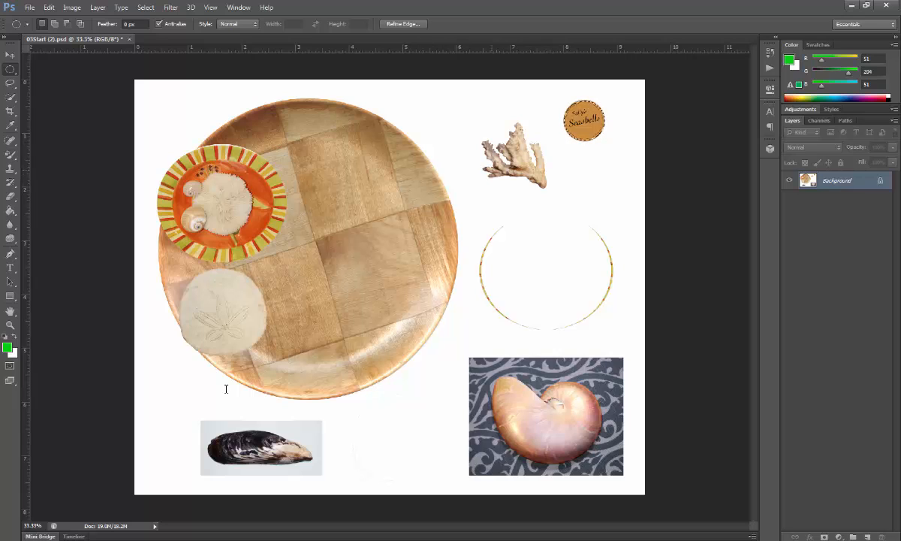
key("v")
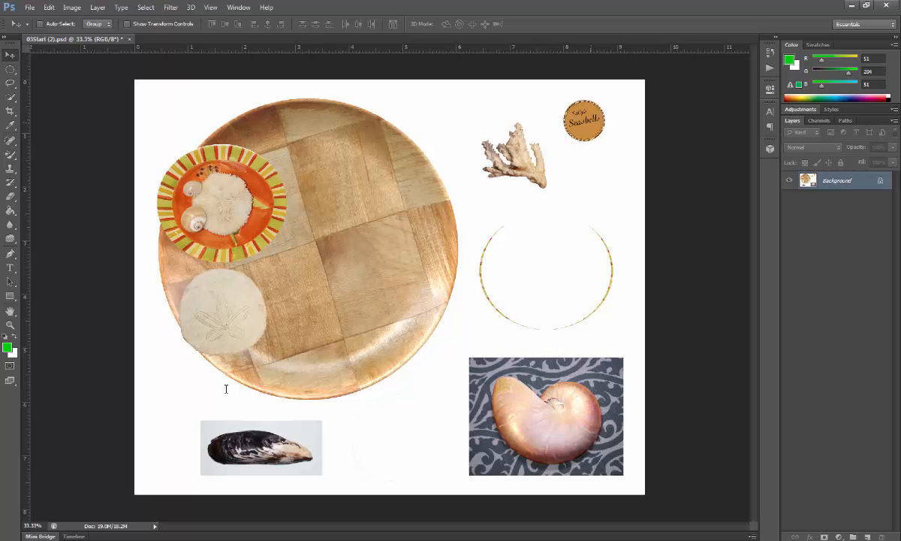
left_click_drag(594, 114, 371, 129)
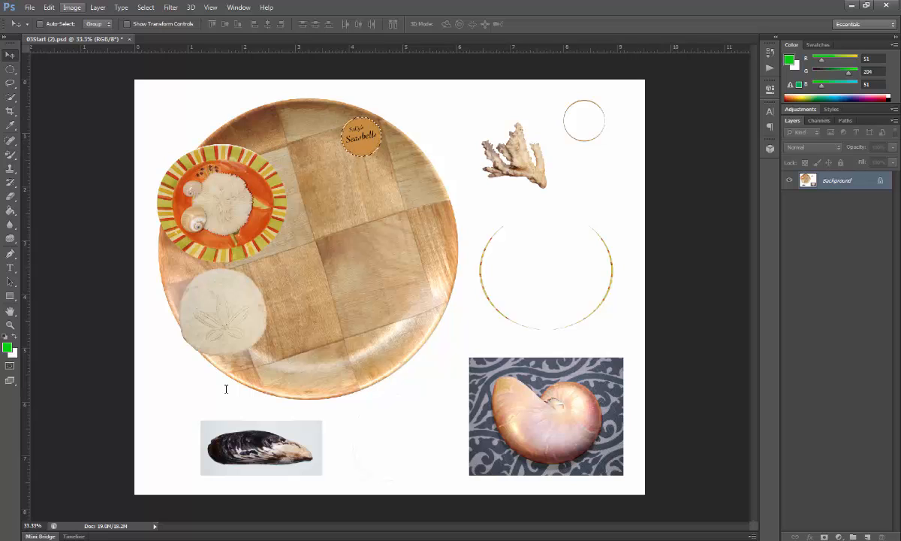
Invert the colors of the selected logo and place a duplicate just below and to the right of it
left_click(72, 8)
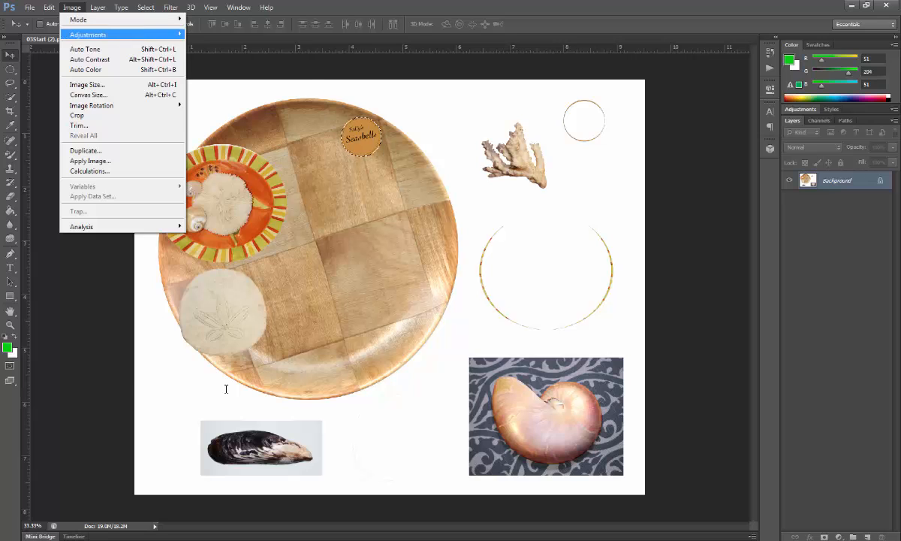
mouse_move(88, 34)
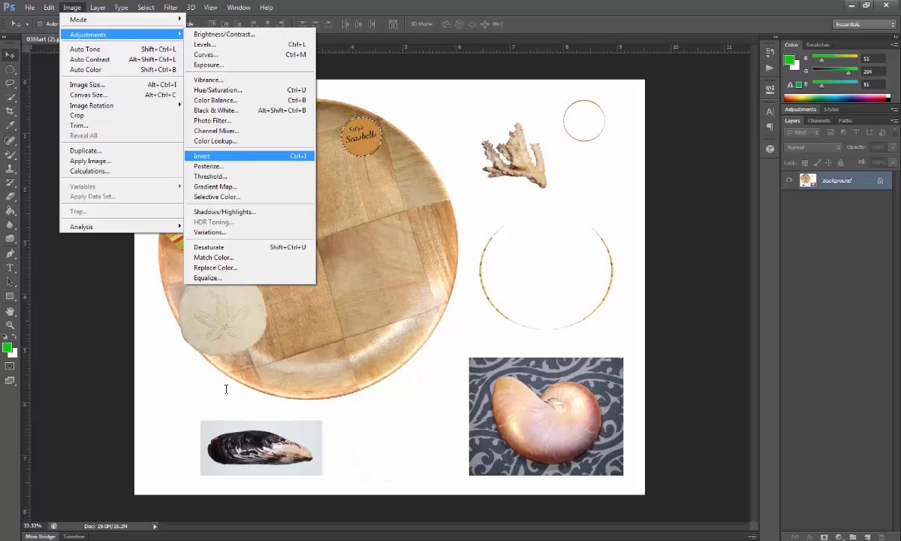
key("Return")
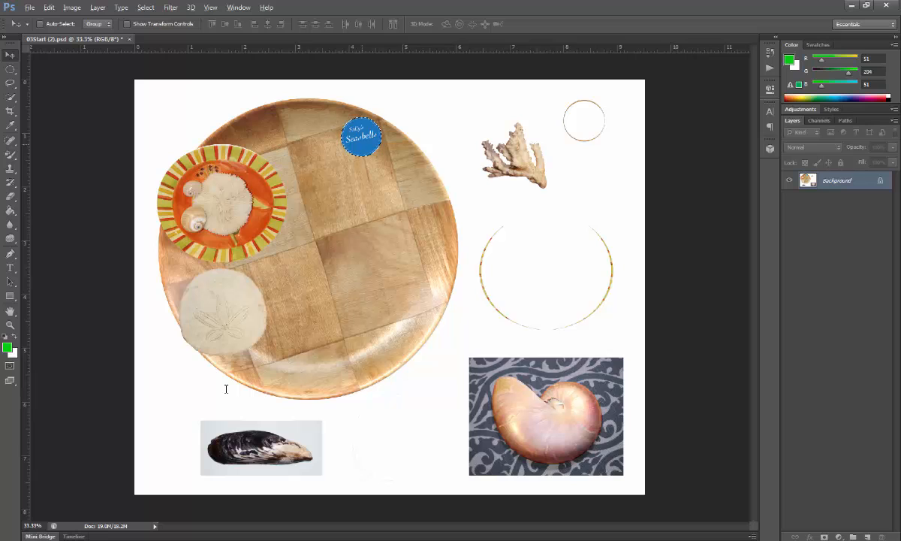
left_click_drag(359, 137, 392, 167)
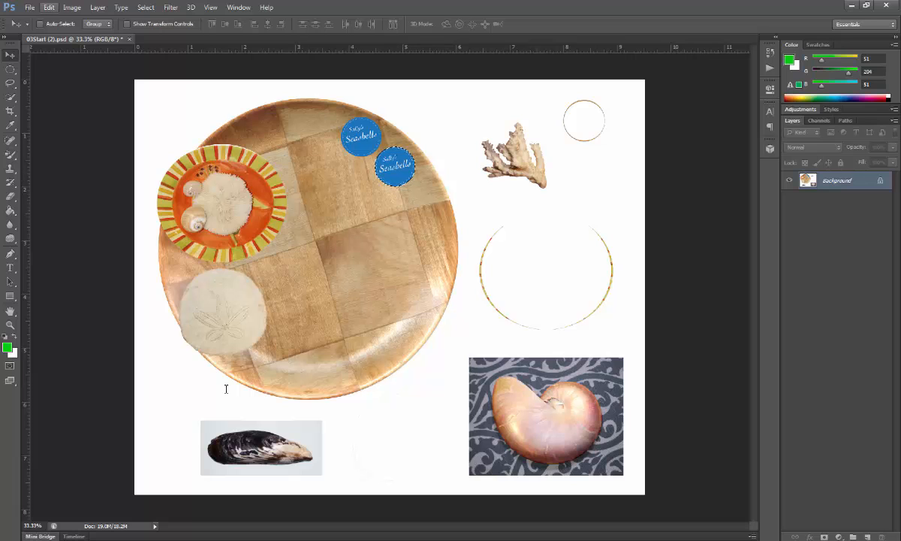
Try to enlarge the duplicated logo to about 112% width and 122% height with Free Transform
key("alt+e")
key("Down")
key("Down")
key("Down")
key("Down")
key("Down")
key("Down")
key("Down")
key("Down")
key("Down")
key("Down")
key("Down")
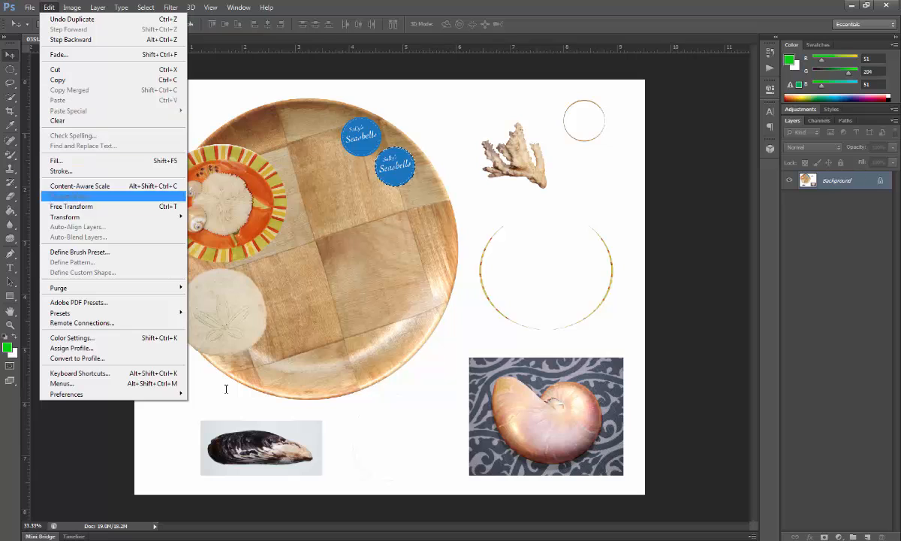
key("Right")
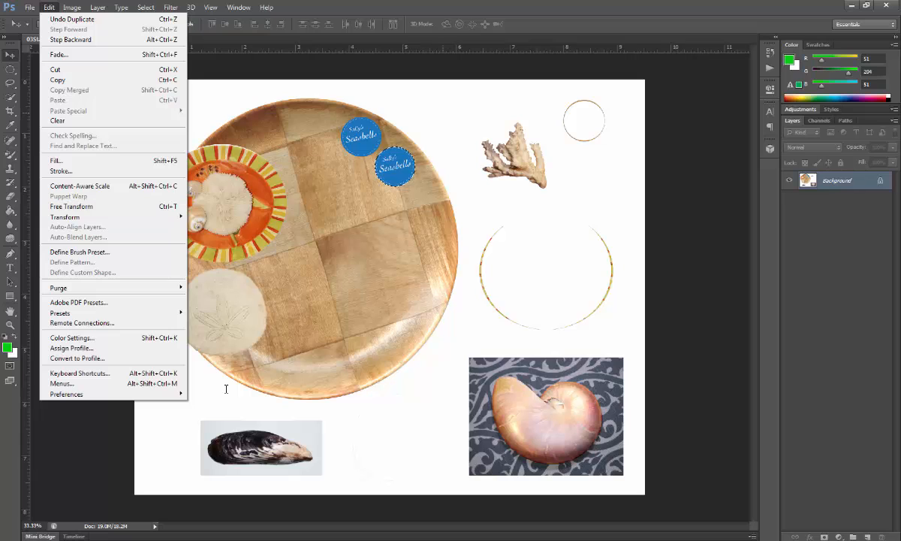
key("Escape")
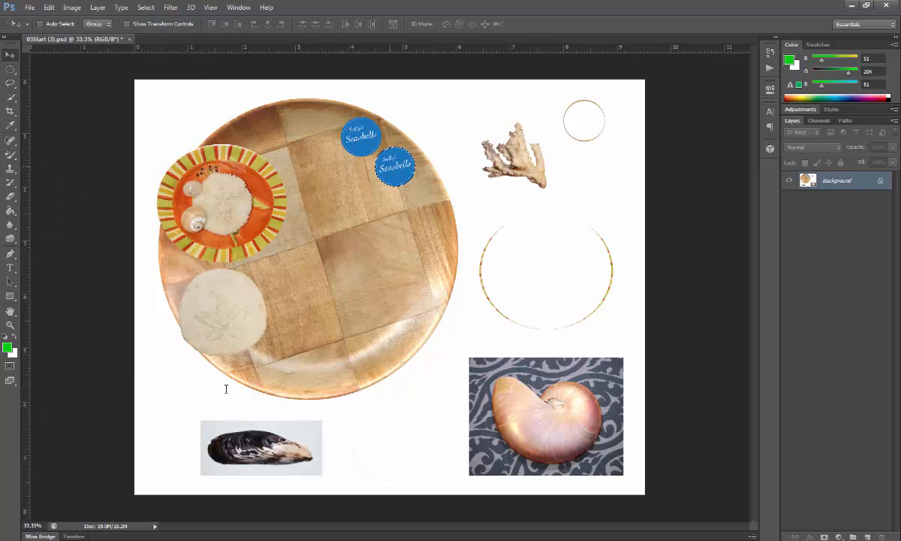
key("ctrl+t")
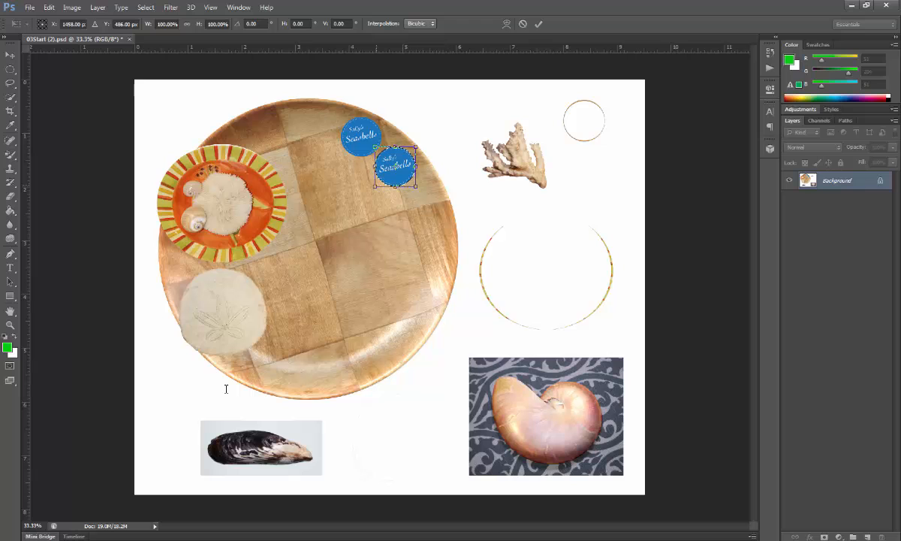
left_click_drag(369, 191, 411, 194)
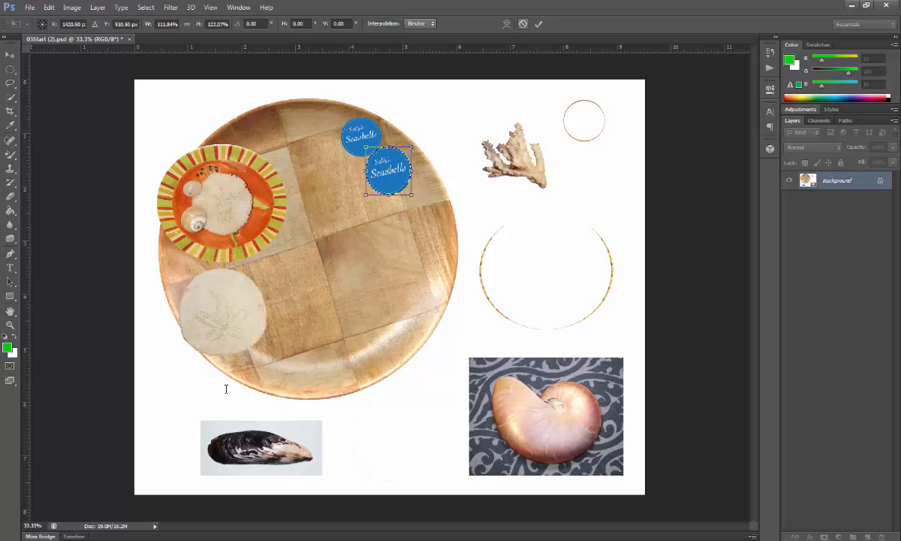
key("Return")
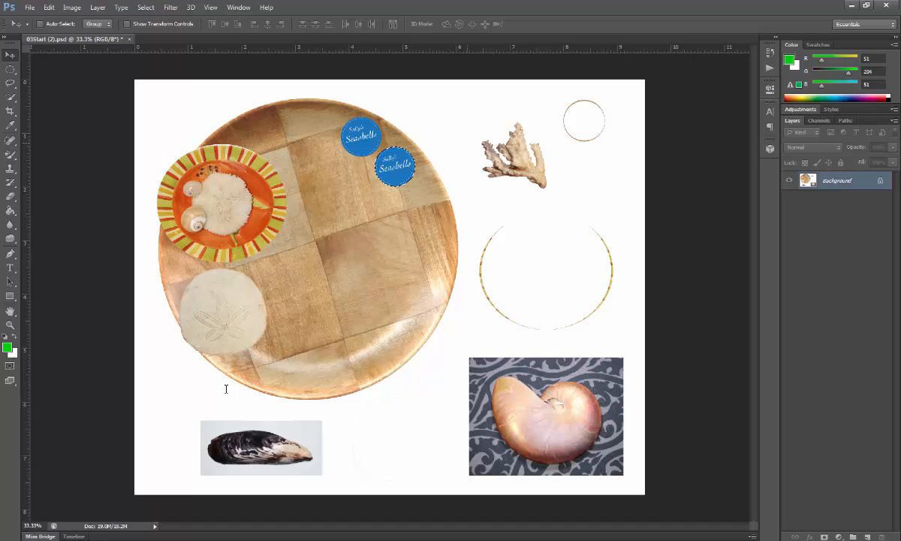
Enlarge the selected duplicate logo proportionally to about 141% with Free Transform
key("ctrl+t")
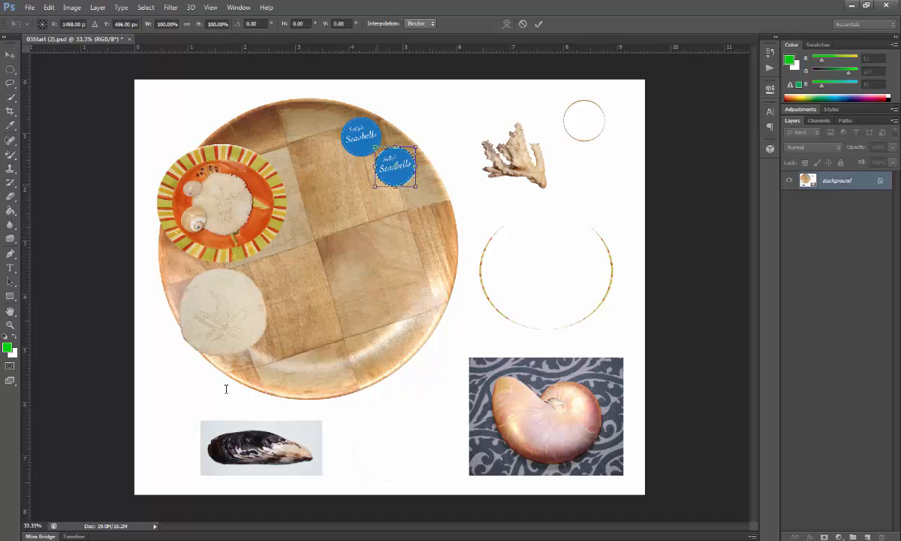
mouse_move(375, 186)
left_mouse_down()
mouse_move(354, 205)
mouse_move(393, 165)
left_mouse_up()
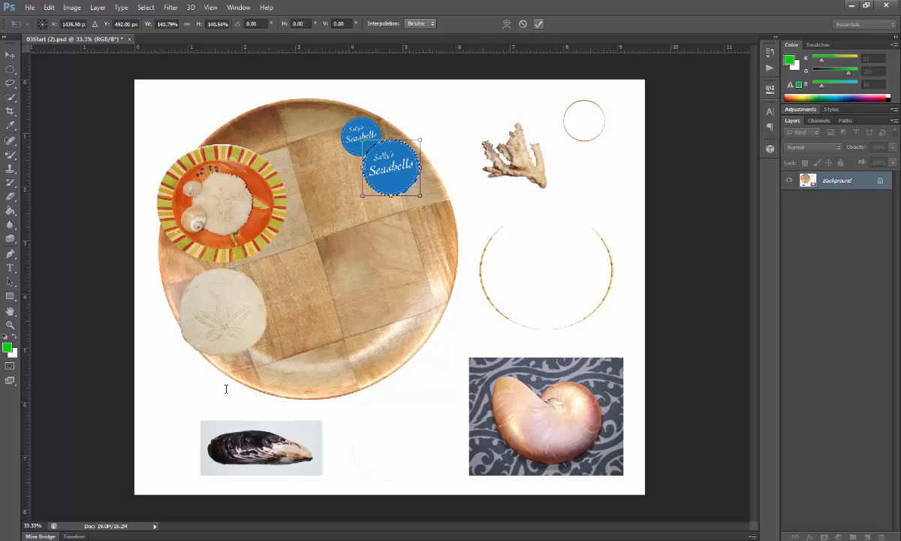
left_click(539, 24)
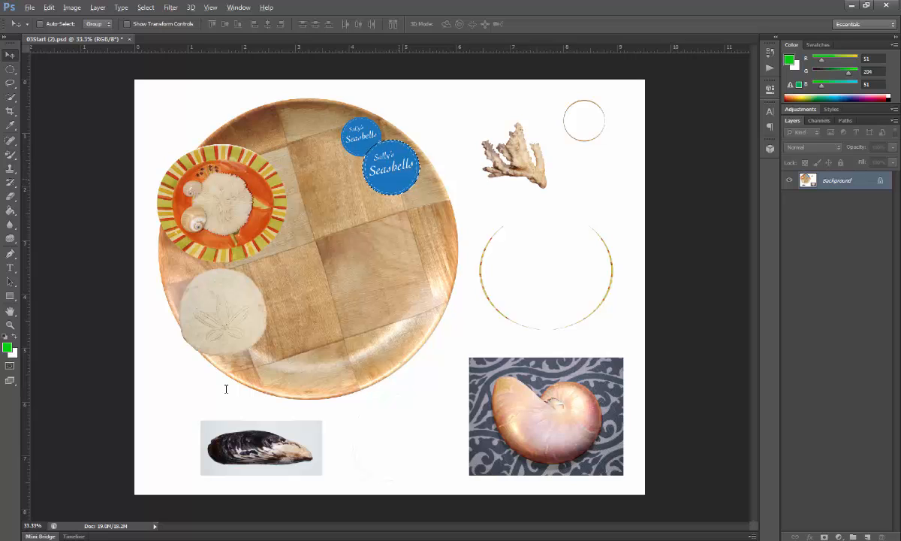
Place a copy of the enlarged logo below and to the right of it, and scale the copy proportionally to about 132%
left_click_drag(407, 149, 432, 189)
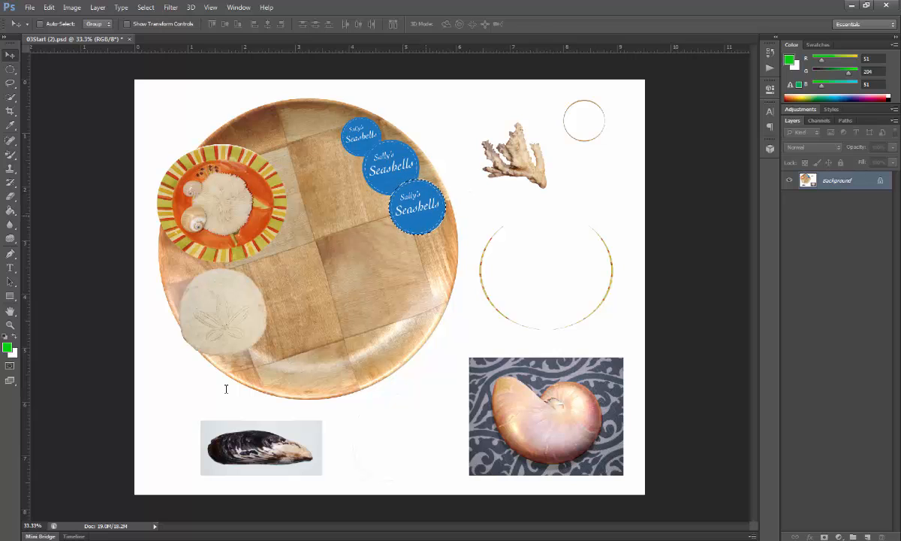
key("ctrl+t")
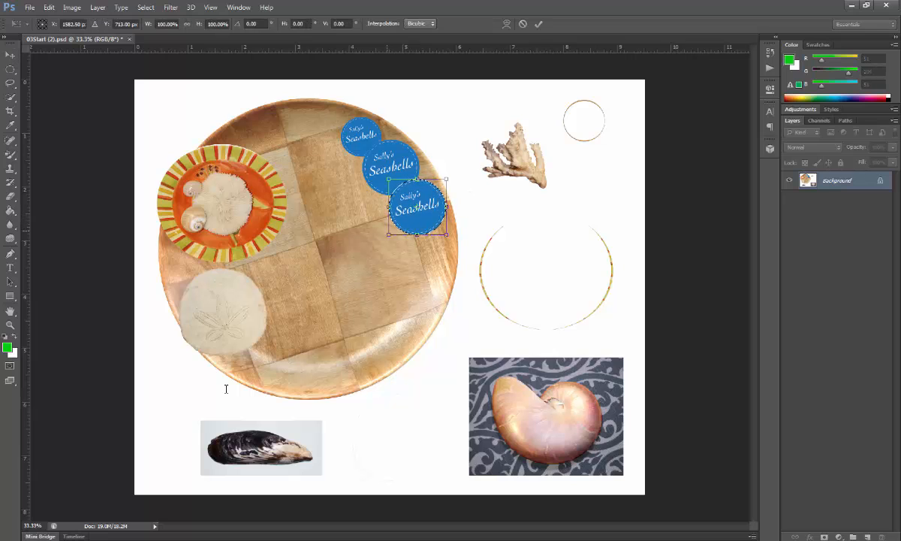
left_click_drag(388, 234, 370, 253)
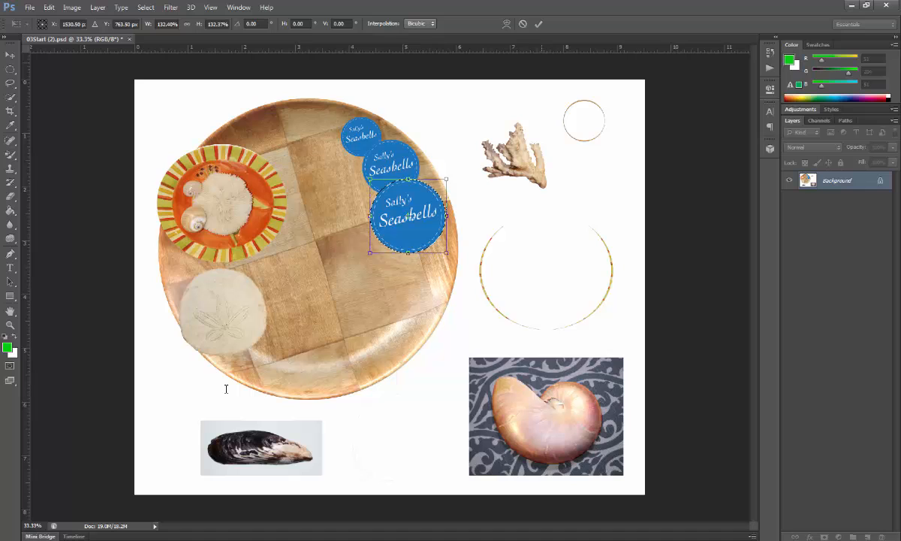
key("Return")
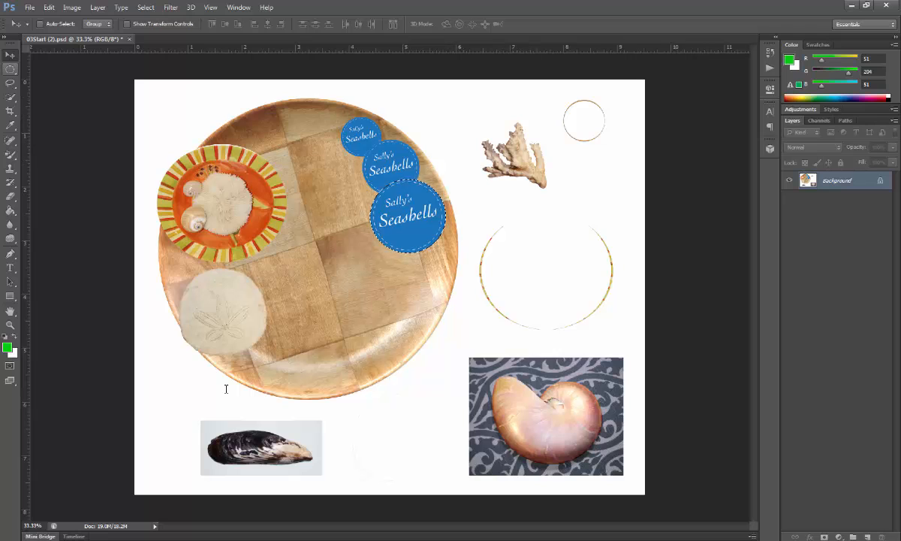
Deselect the logo and draw a rectangular marquee about 1.6 in wide around the coral
key("m")
left_click(10, 69)
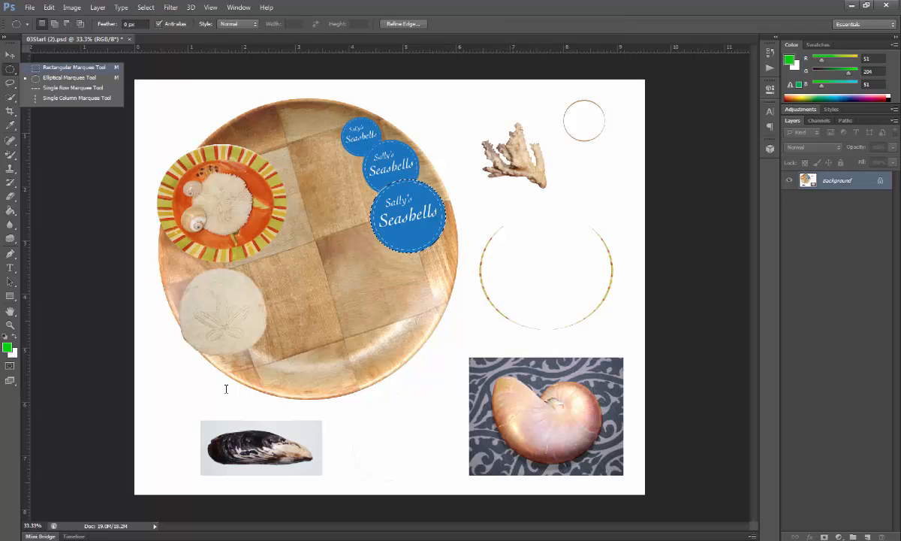
left_click(74, 67)
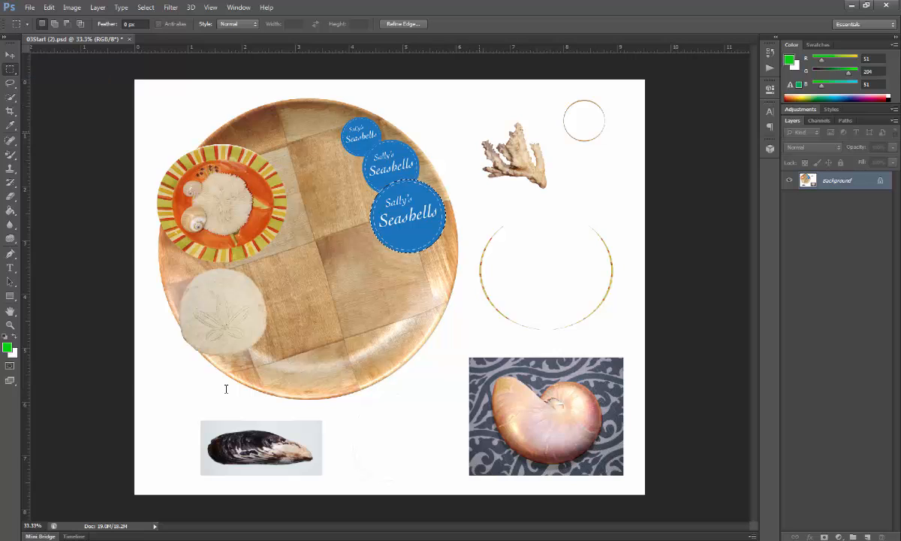
key("ctrl+d")
left_click_drag(532, 187, 555, 205)
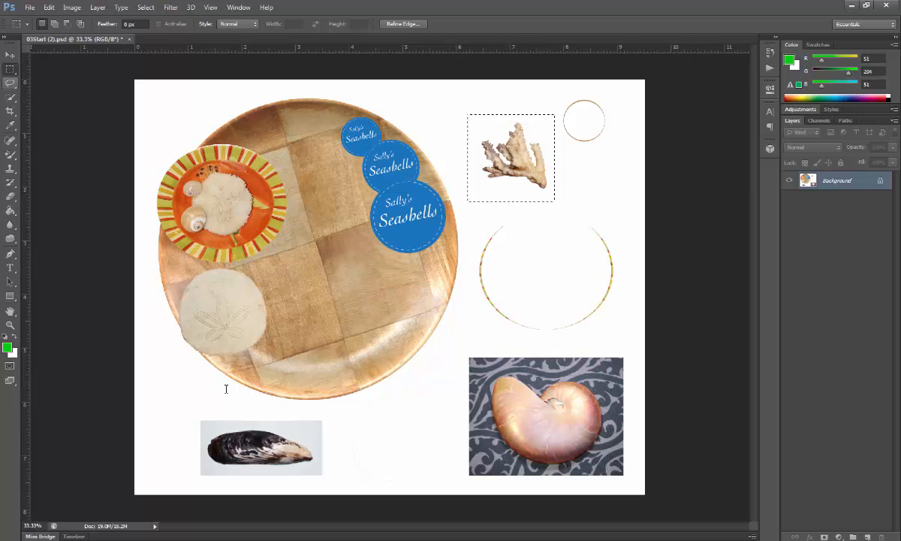
Subtract the white background around the coral from the selection with the Magic Wand
left_click(10, 97)
left_click(10, 97)
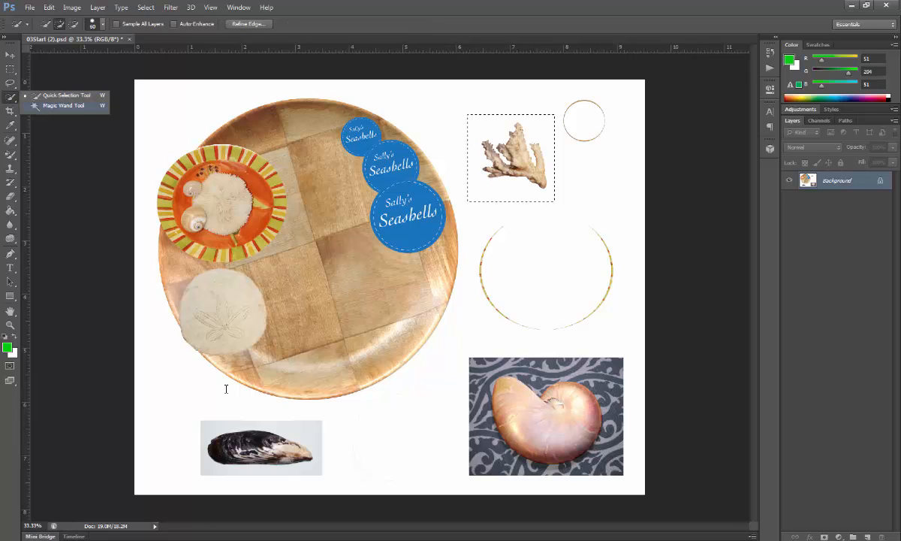
left_click(64, 106)
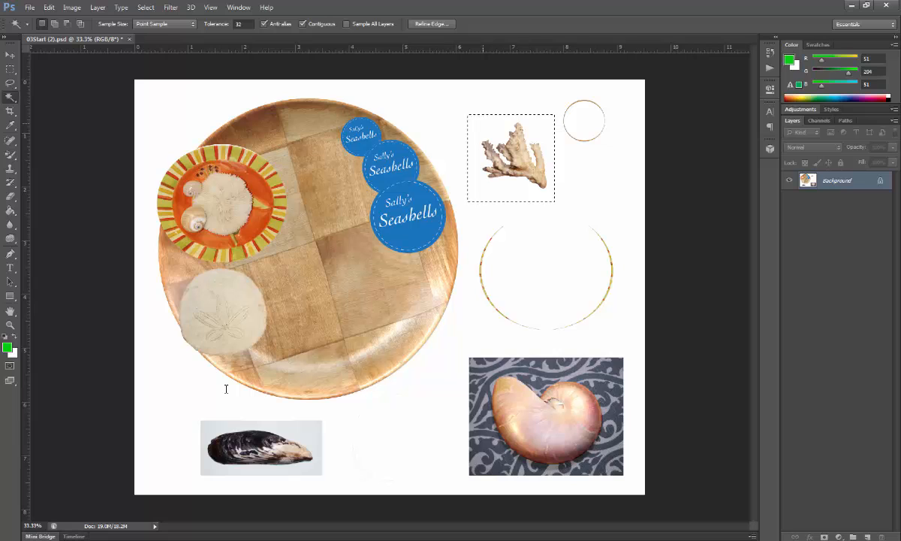
key("alt")
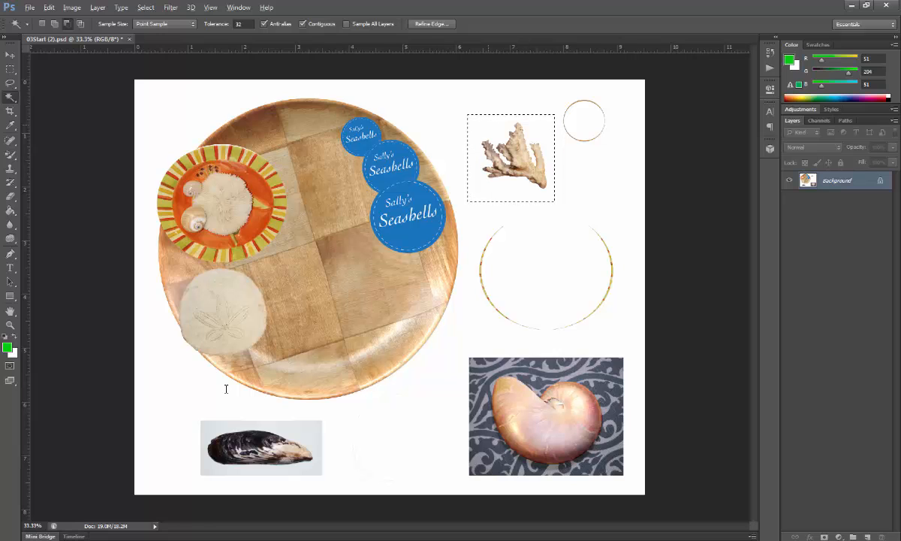
left_click(488, 128, "alt")
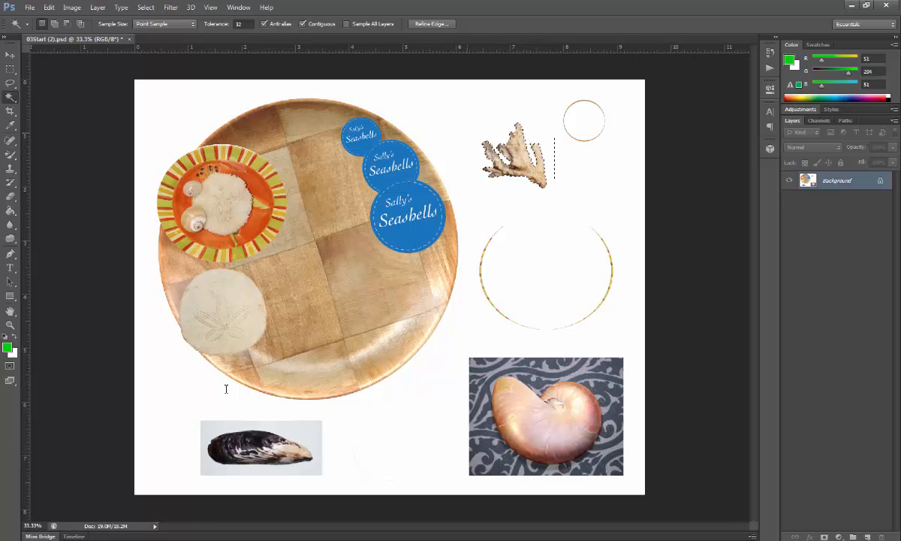
Move the selected coral onto the wooden plate between the striped plate and the logos, then deselect it
key("v")
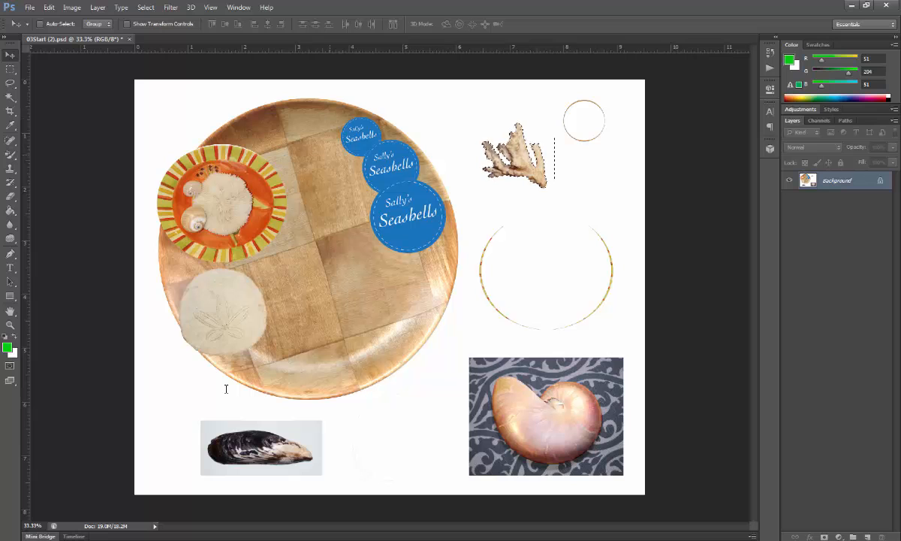
left_click_drag(519, 131, 329, 175)
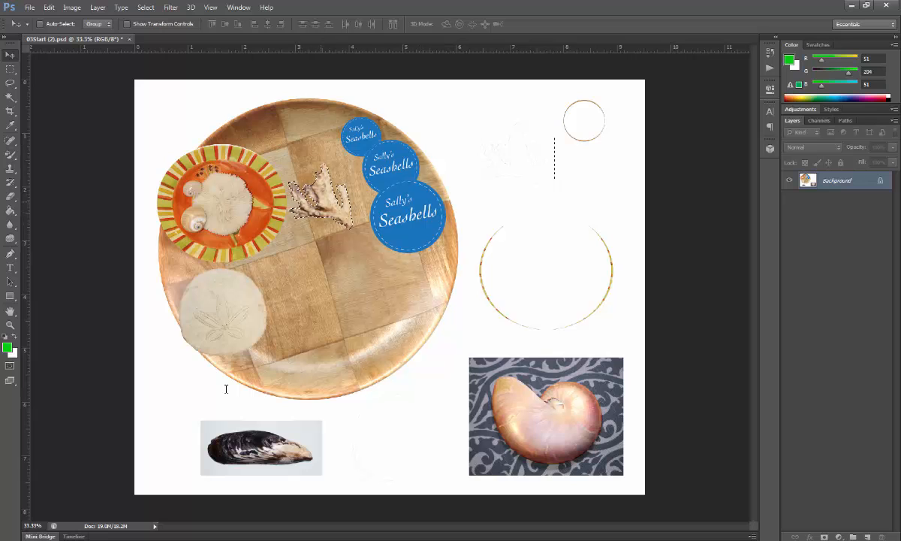
left_click(146, 7)
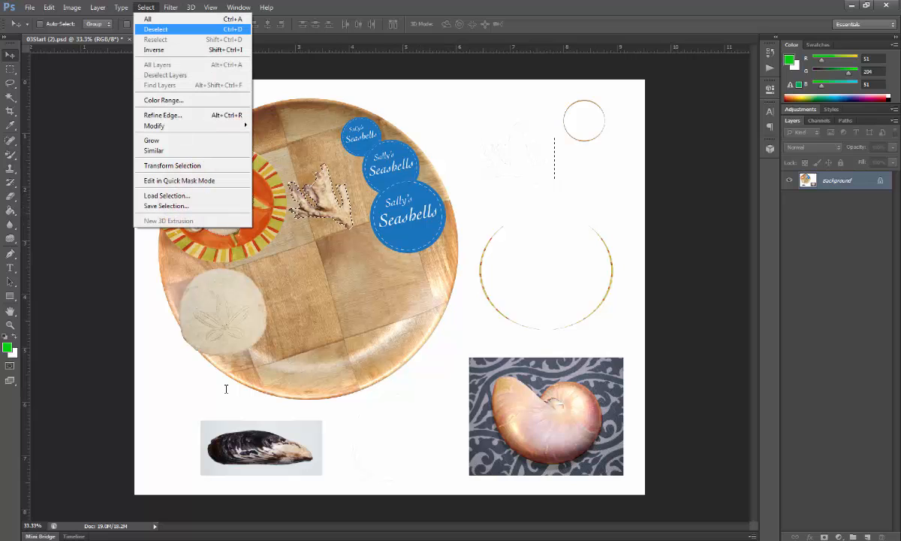
left_click(150, 28)
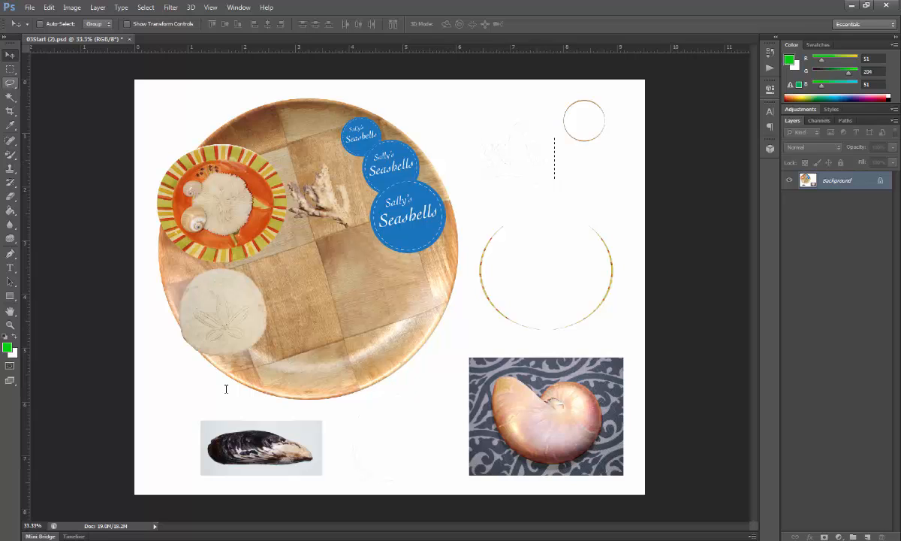
Draw a jagged Polygonal Lasso selection in the blank area between the mussel and the nautilus photo
left_click(10, 82)
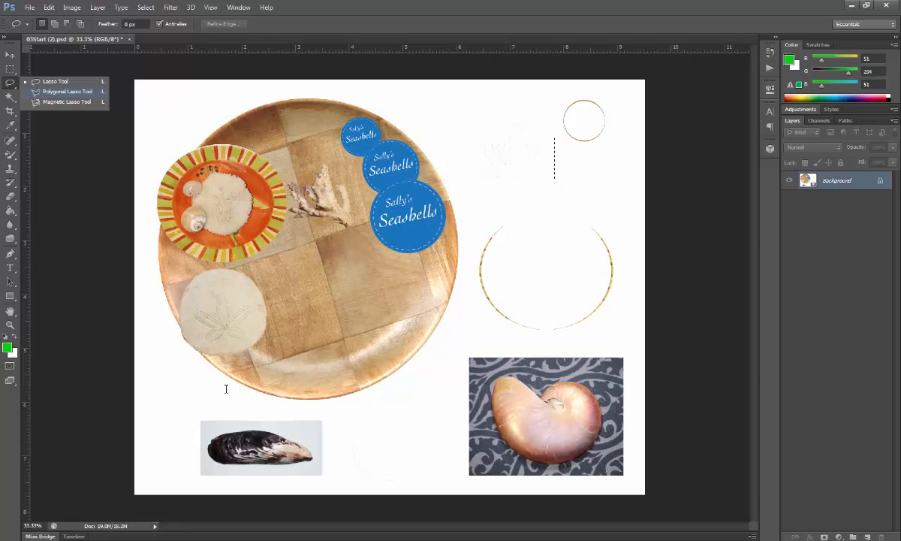
left_click(67, 91)
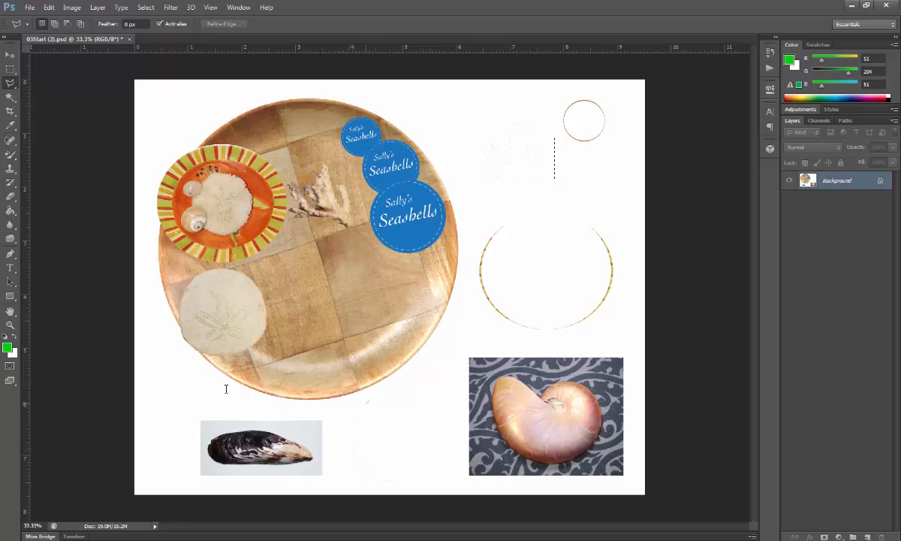
left_click(411, 384)
left_click(451, 414)
left_click(437, 468)
left_click(388, 476)
left_click(349, 464)
left_click(403, 438)
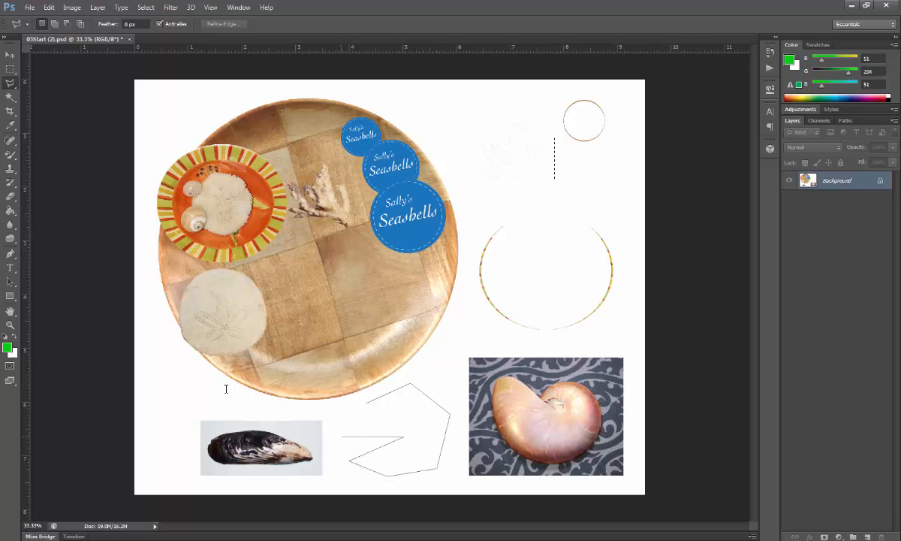
left_click(341, 436)
left_click(385, 416)
left_click(367, 403)
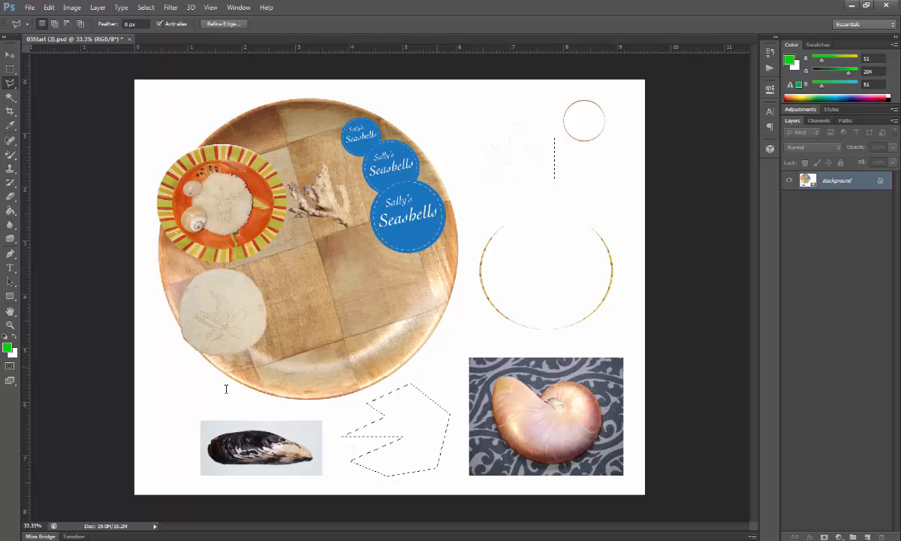
Draw another Polygonal Lasso selection in the gap between the wooden plate and the nautilus photo
left_click(438, 366)
left_click(465, 330)
left_click(465, 282)
left_click(497, 299)
left_click(535, 335)
left_click(504, 353)
left_click(467, 357)
left_click(454, 392)
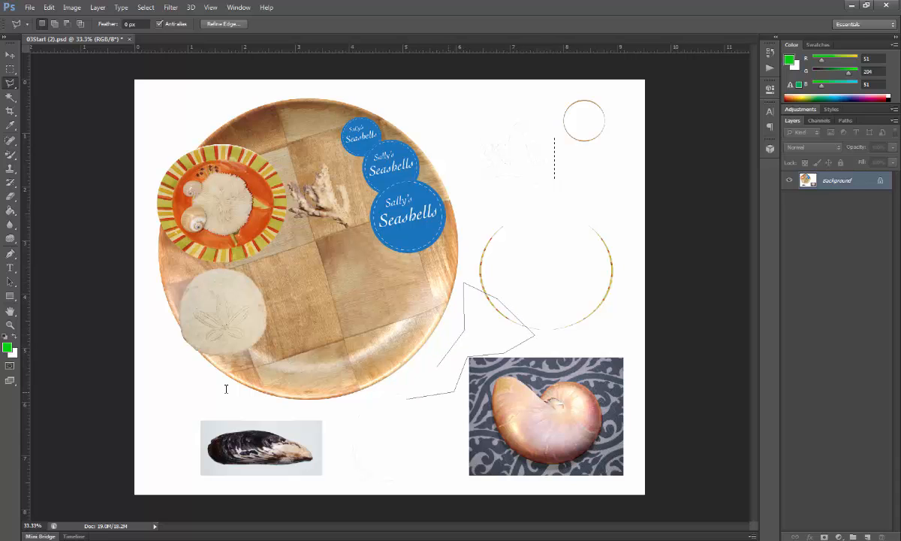
left_click(407, 399)
left_click(407, 369)
left_click(438, 366)
Try to outline the mussel with the Polygonal Lasso, close the shape below it and deselect
key("ctrl+plus")
key("ctrl+plus")
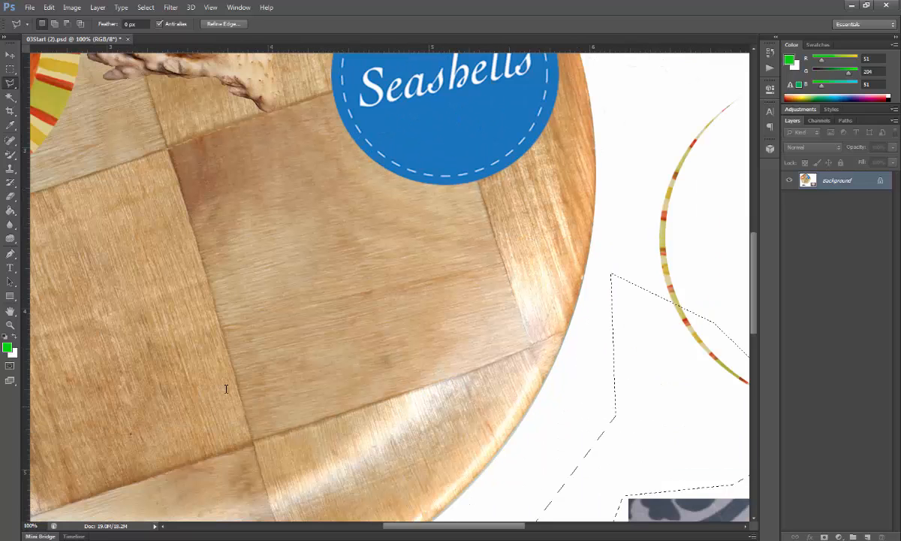
key("ctrl+plus")
left_click_drag(226, 389, 455, 148)
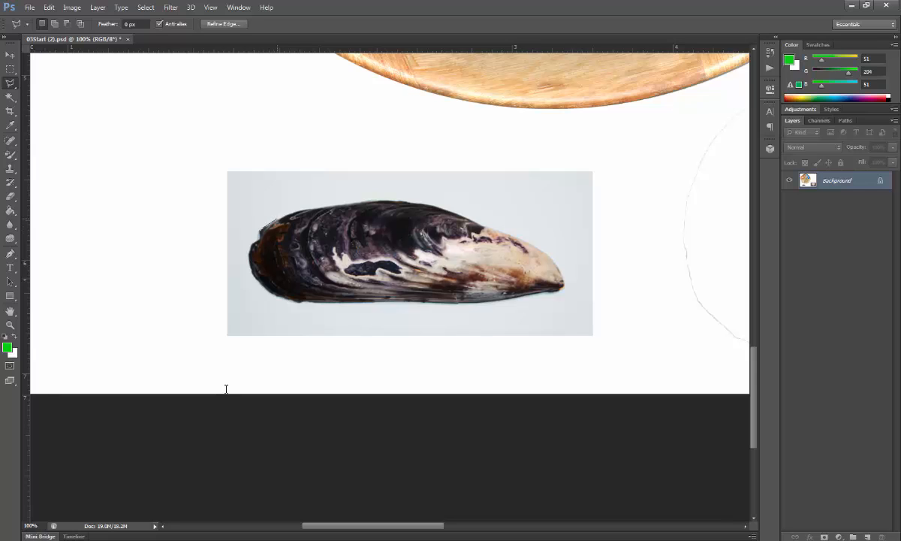
left_click(323, 207)
left_click(356, 203)
left_click(387, 201)
left_click(419, 204)
left_click(444, 208)
left_click(474, 222)
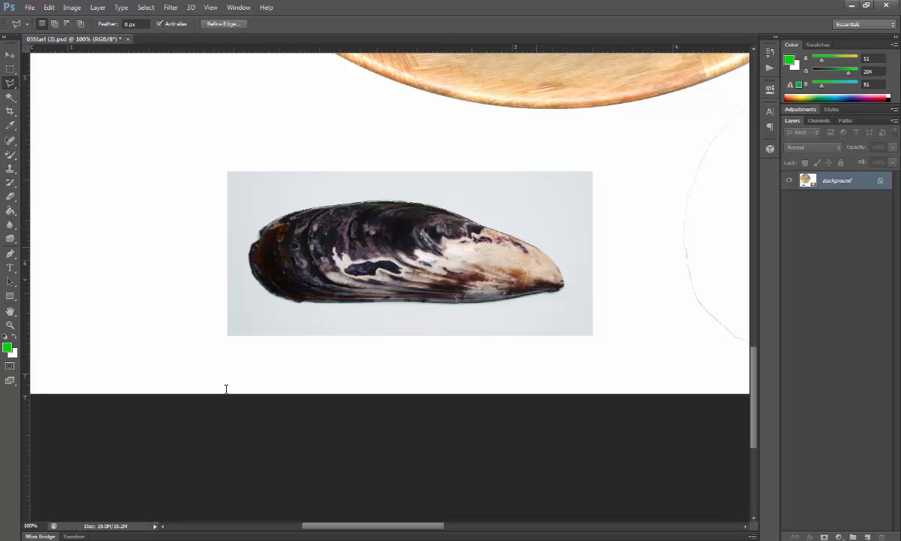
left_click(555, 260)
left_click(563, 288)
left_click(496, 302)
left_click(445, 342)
double_click(344, 336)
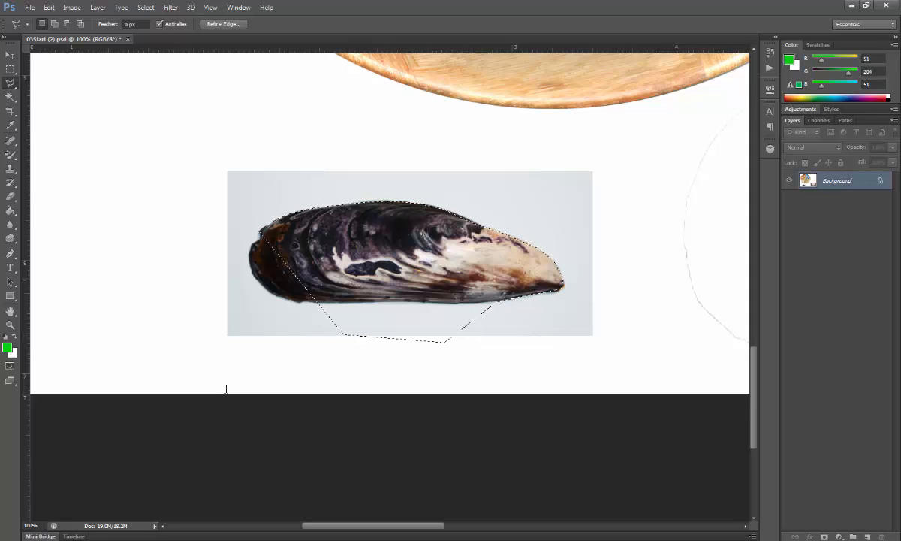
left_click(146, 7)
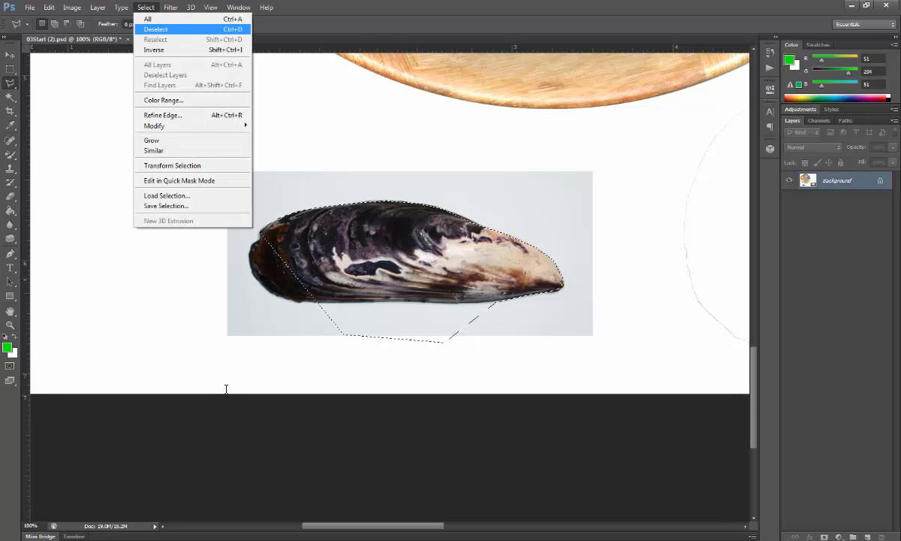
left_click(156, 29)
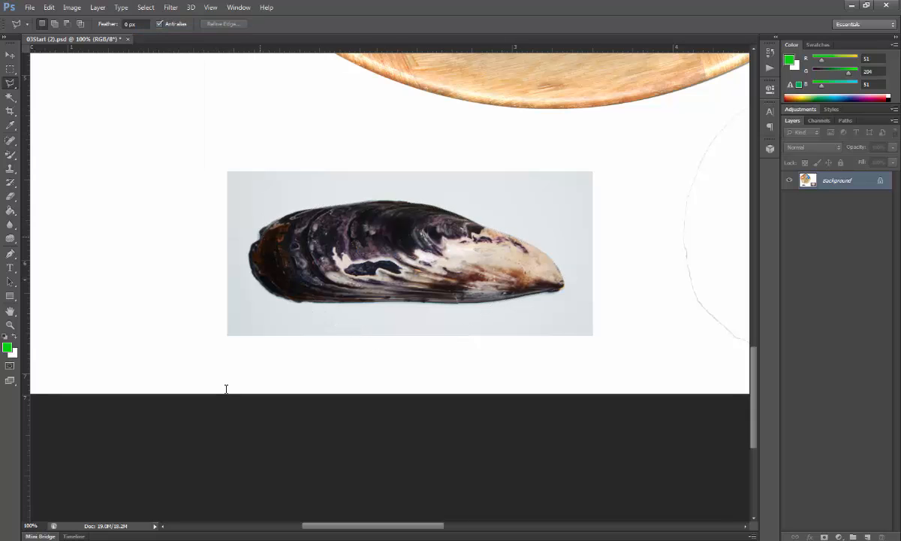
Select the mussel by tracing closely around its entire edge with the Polygonal Lasso
left_click(259, 231)
left_click(279, 219)
left_click(302, 210)
left_click(331, 206)
left_click(373, 201)
left_click(405, 199)
left_click(445, 209)
left_click(484, 227)
left_click(523, 240)
left_click(554, 261)
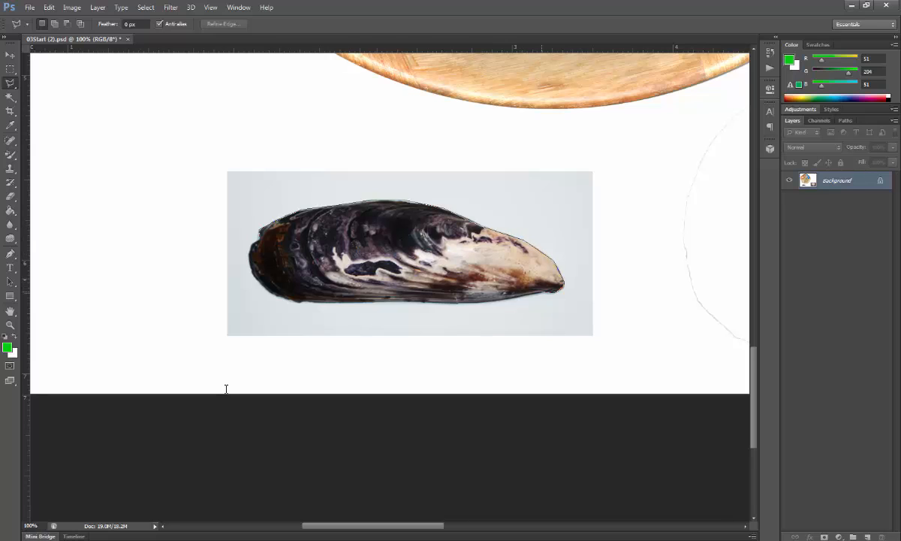
left_click(523, 297)
left_click(454, 302)
left_click(304, 302)
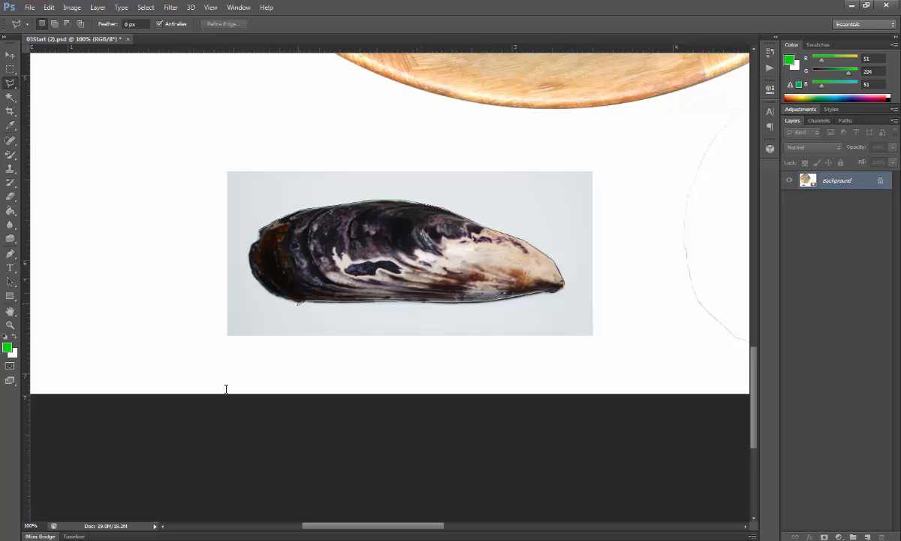
left_click(298, 304)
left_click(265, 288)
left_click(249, 256)
left_click(259, 232)
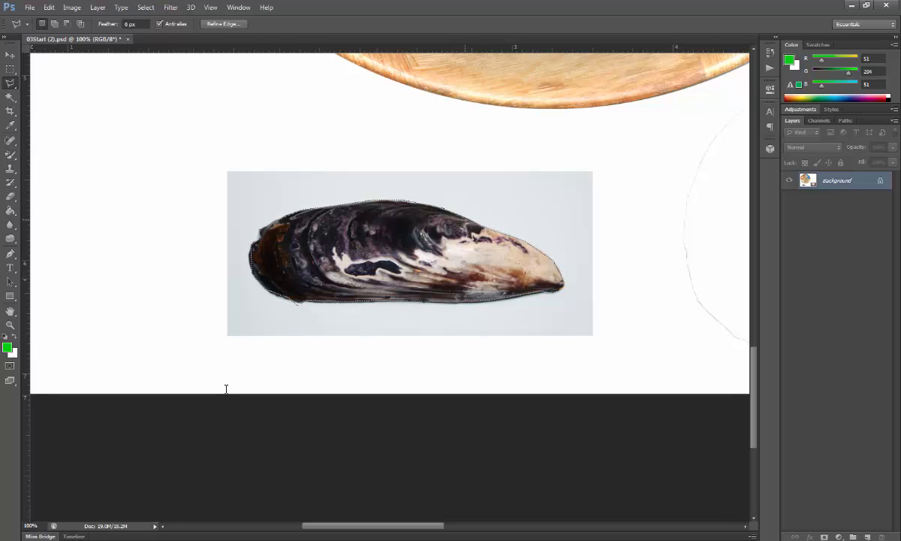
Move the selected mussel onto the lower edge of the wooden plate, right of the sand dollar
key("ctrl+d")
key("ctrl+0")
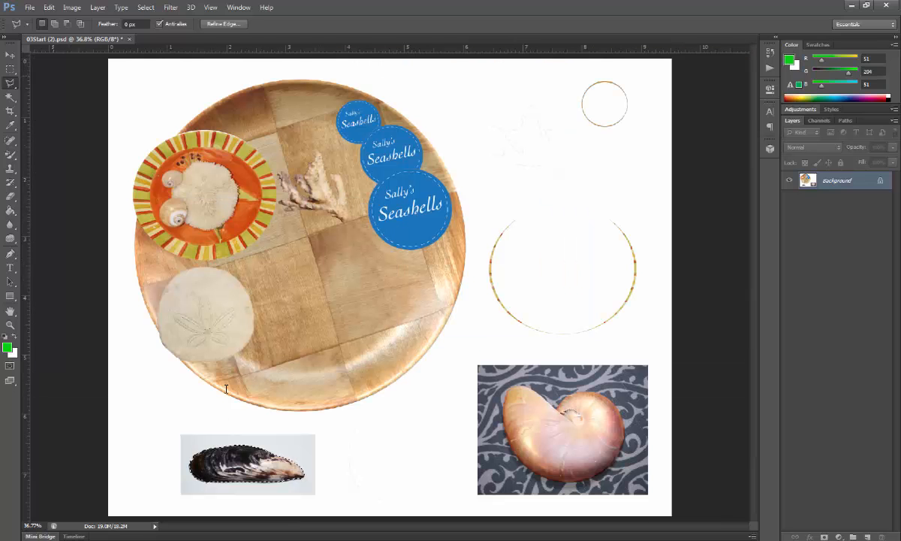
key("v")
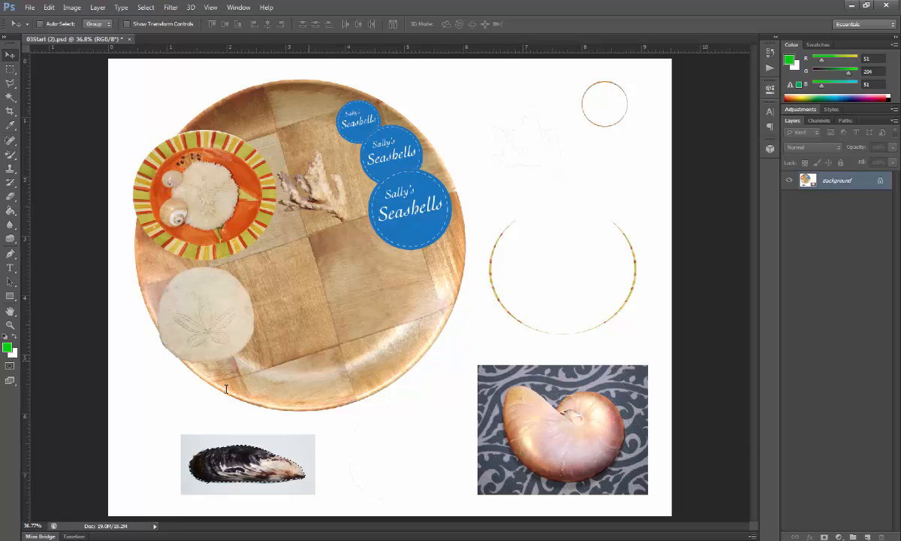
left_click_drag(252, 462, 300, 365)
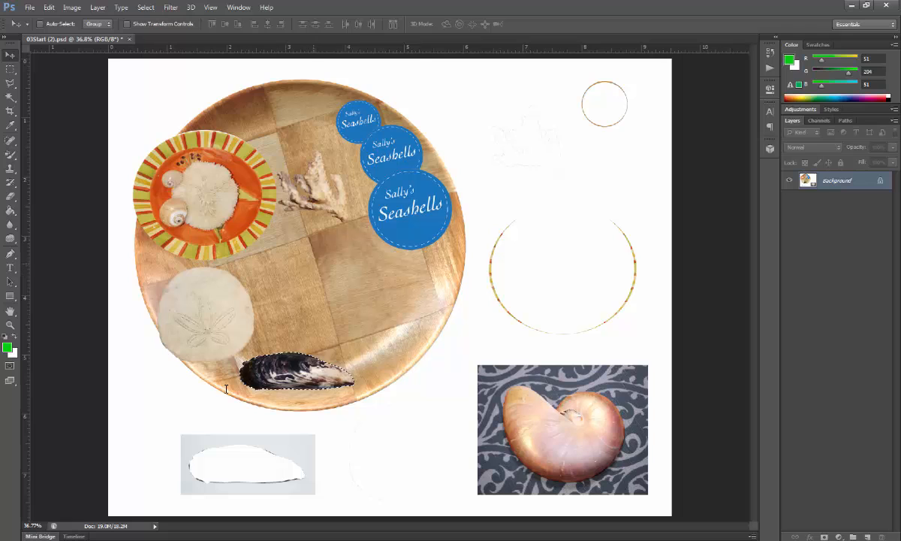
Free-transform the selected mussel on the wooden plate, scaling it to about 101% and rotating it about -5.9°
key("ctrl+t")
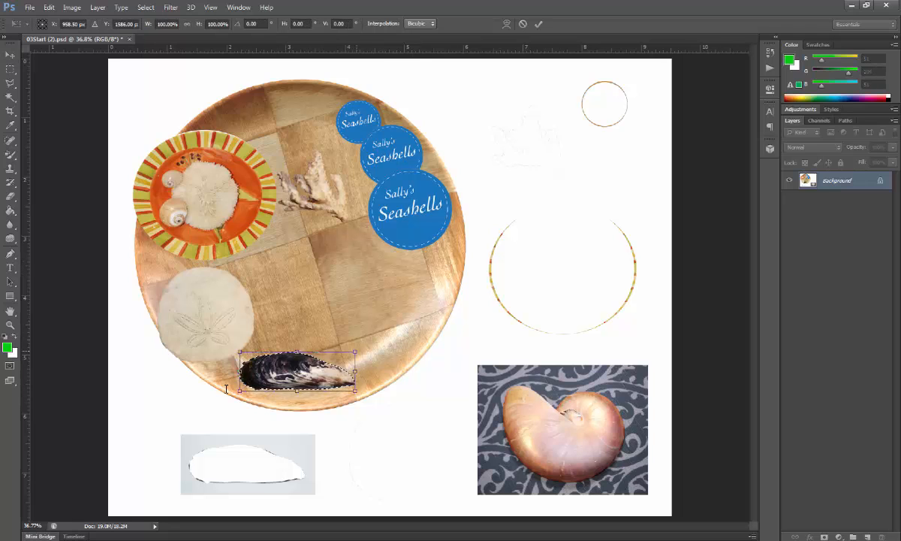
mouse_move(356, 351)
left_mouse_down()
mouse_move(403, 336)
mouse_move(359, 350)
left_mouse_up()
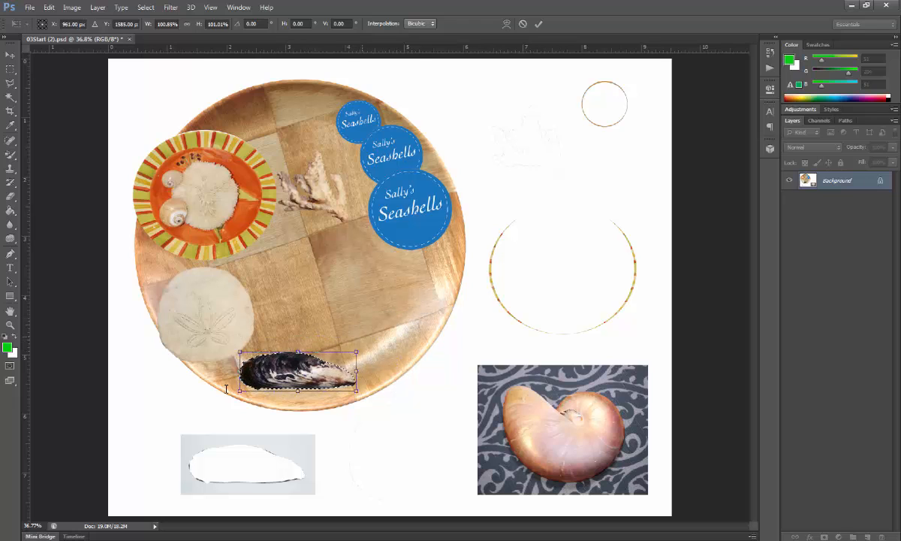
mouse_move(364, 342)
left_mouse_down()
mouse_move(380, 359)
mouse_move(362, 309)
mouse_move(363, 330)
left_mouse_up()
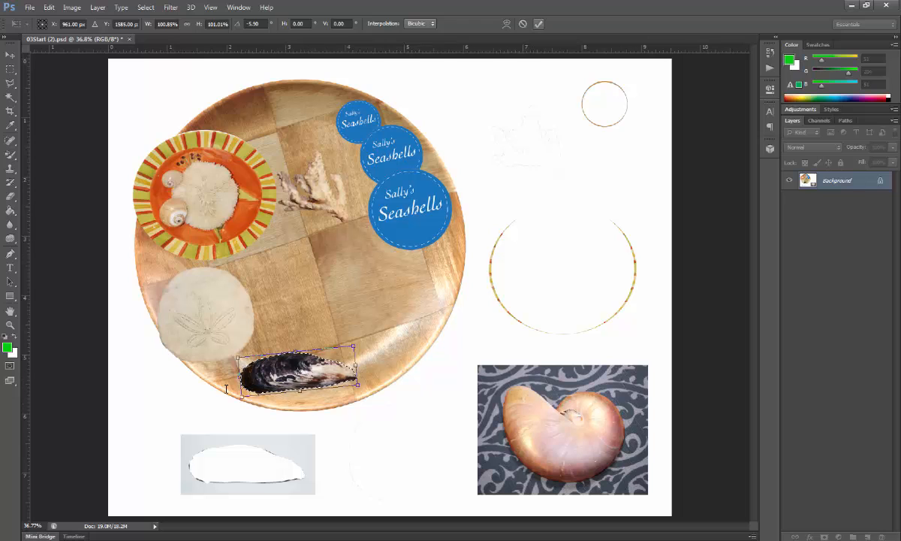
key("Return")
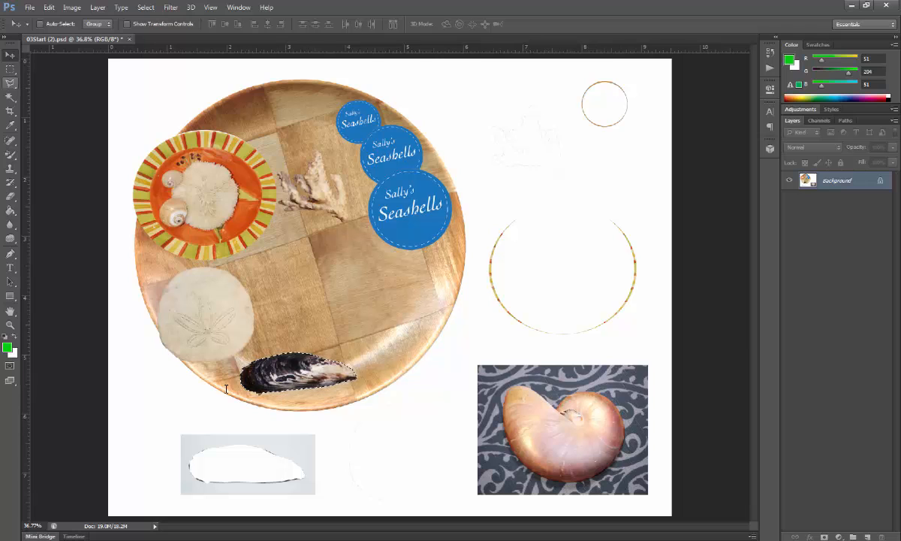
Select the nautilus shell in the patterned fabric photo by tracing its edge with the Magnetic Lasso
left_click(9, 83)
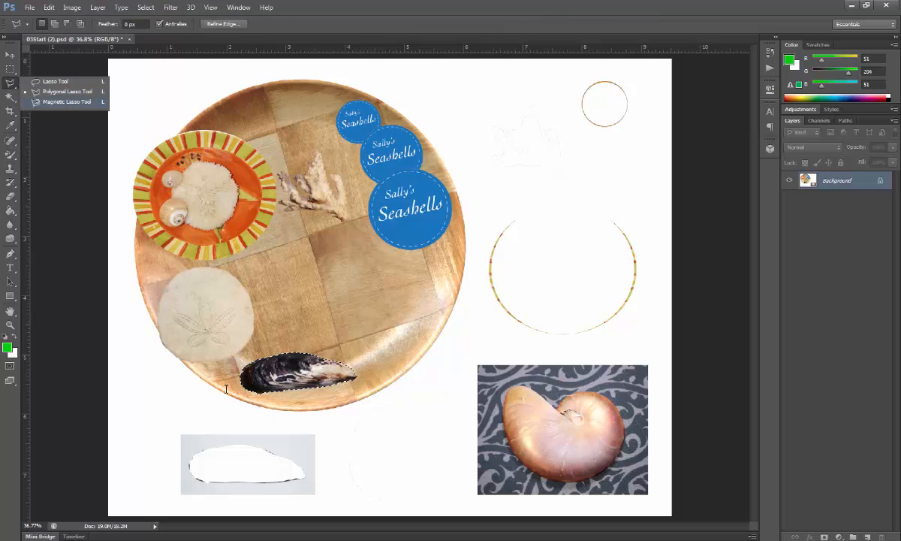
left_click(67, 102)
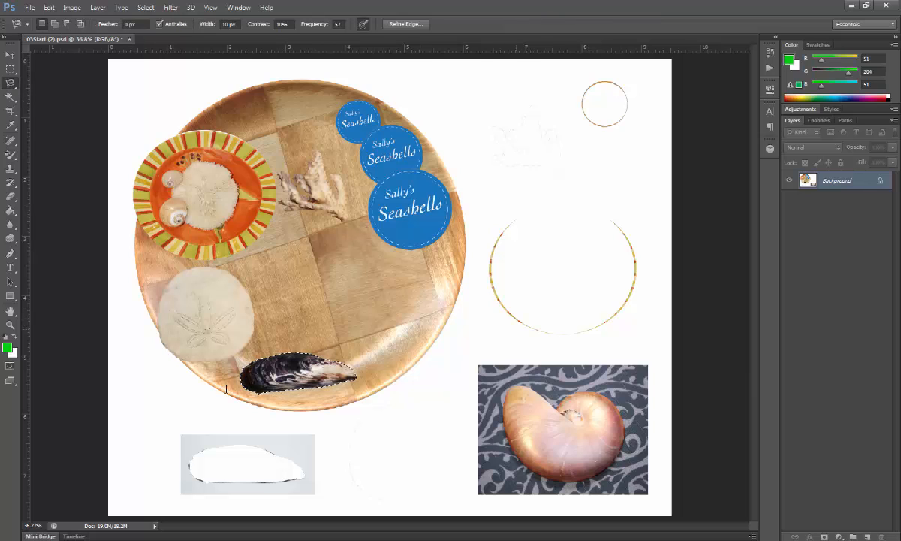
key("ctrl+plus")
key("ctrl+plus")
key("ctrl+plus")
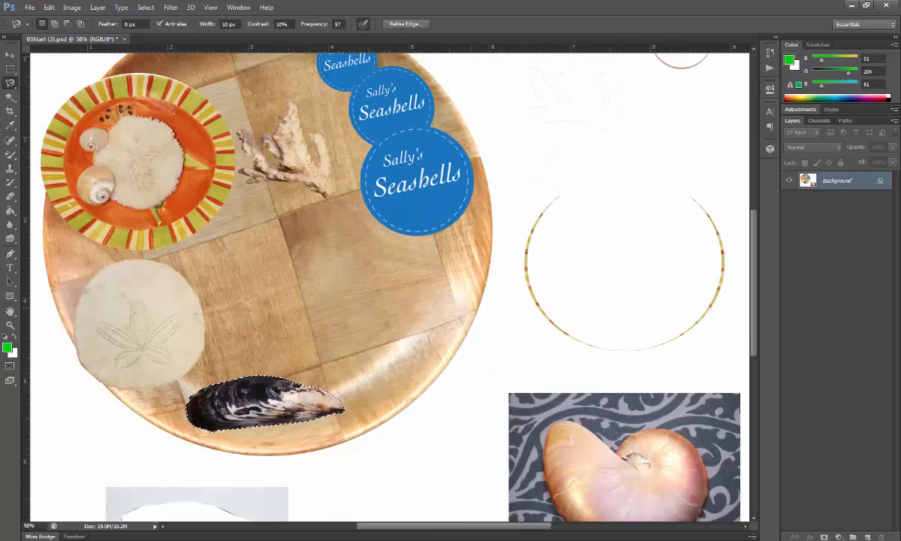
scroll(226, 389, "down", 5)
scroll(226, 390, "right", 5)
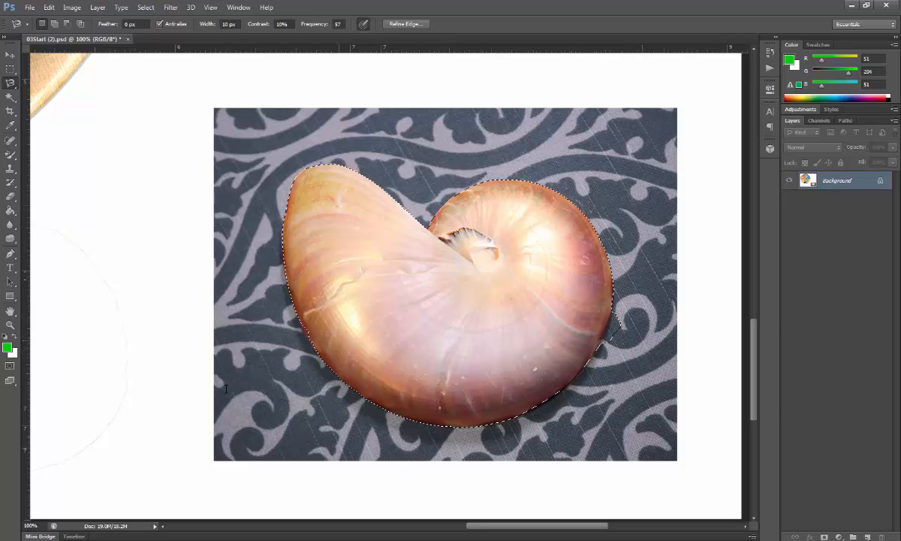
Subtract the stray patch of background beside the nautilus's lower right edge from the selection with the Magic Wand
key("w")
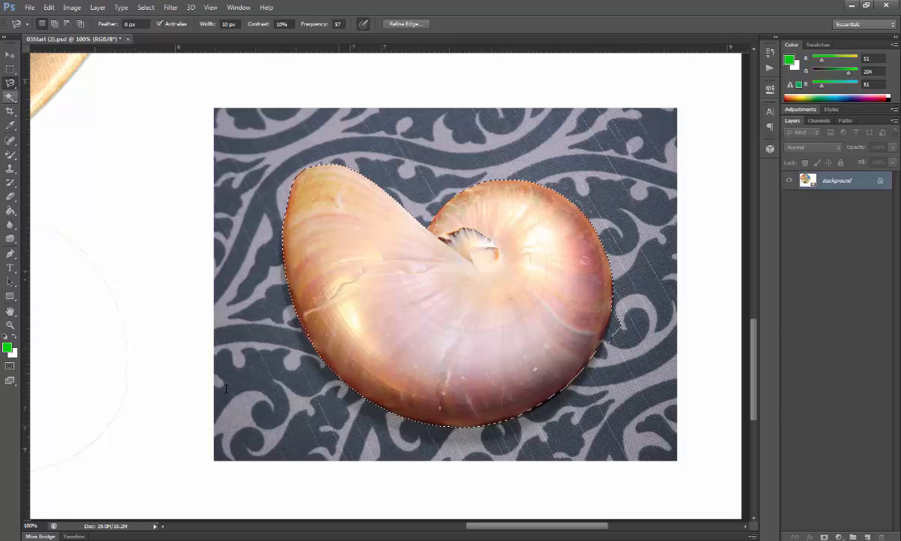
key("w")
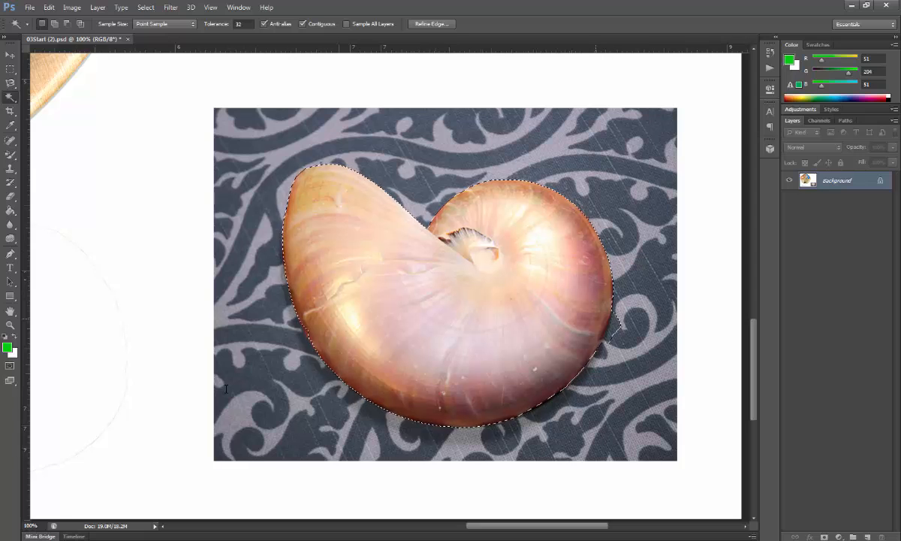
key("alt")
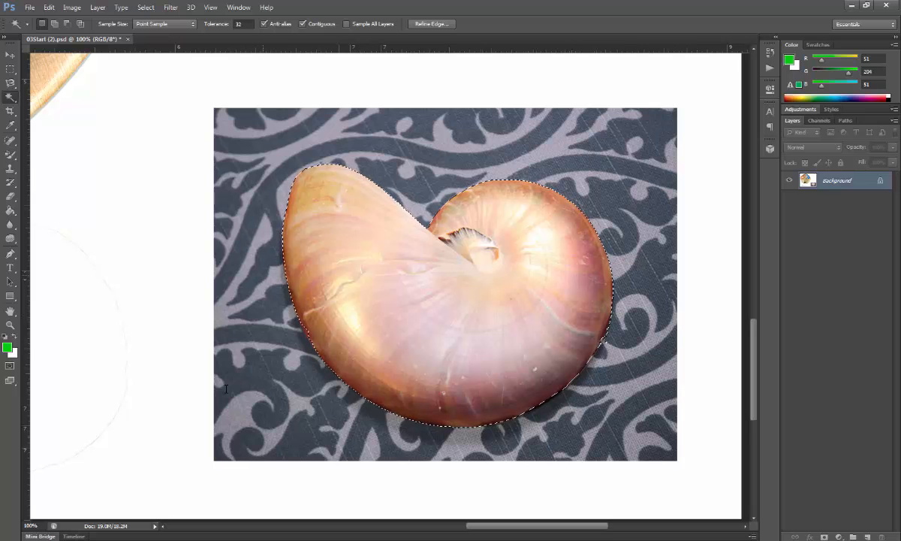
Move the selected nautilus onto the wooden plate, above the mussel and below the largest logo, and deselect it
key("ctrl+0")
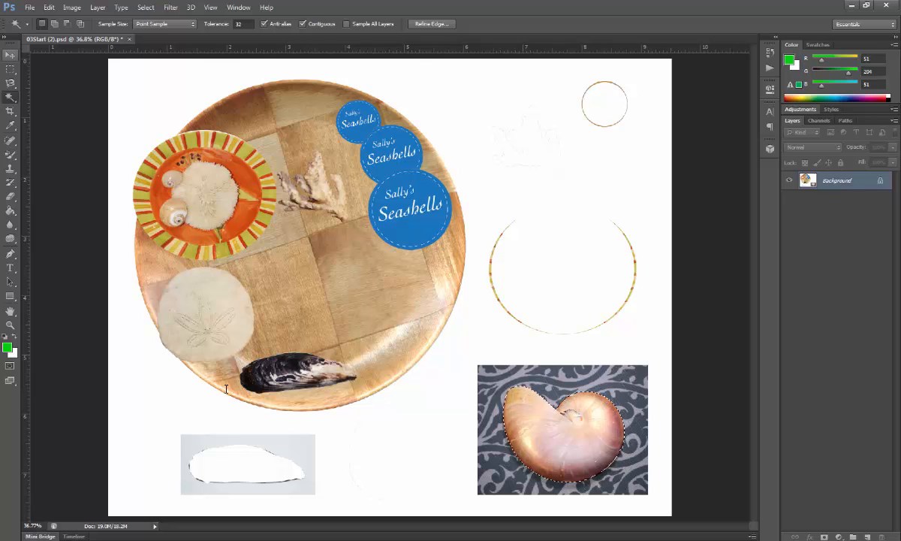
key("v")
left_click_drag(612, 414, 392, 282)
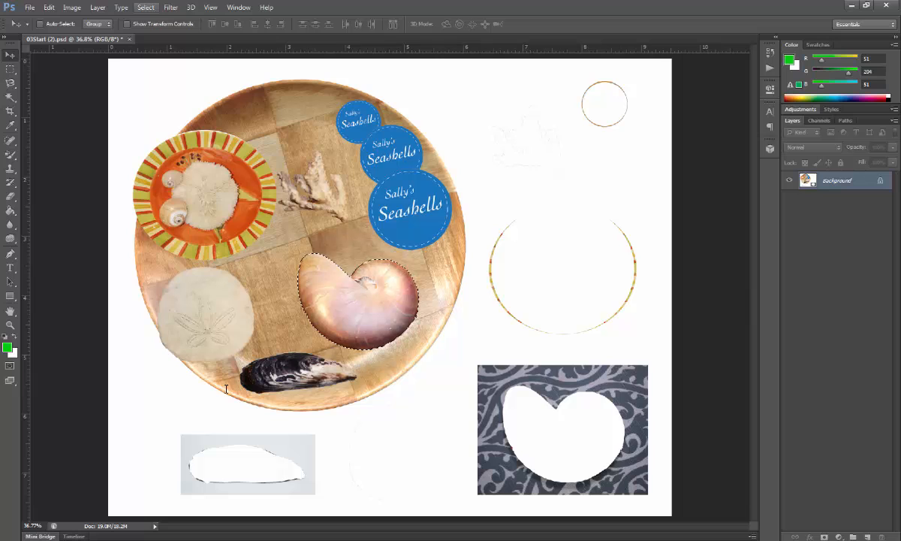
left_click(146, 8)
left_click(156, 28)
Crop the image closely around the wooden plate on all four sides, removing the leftover source pieces
key("c")
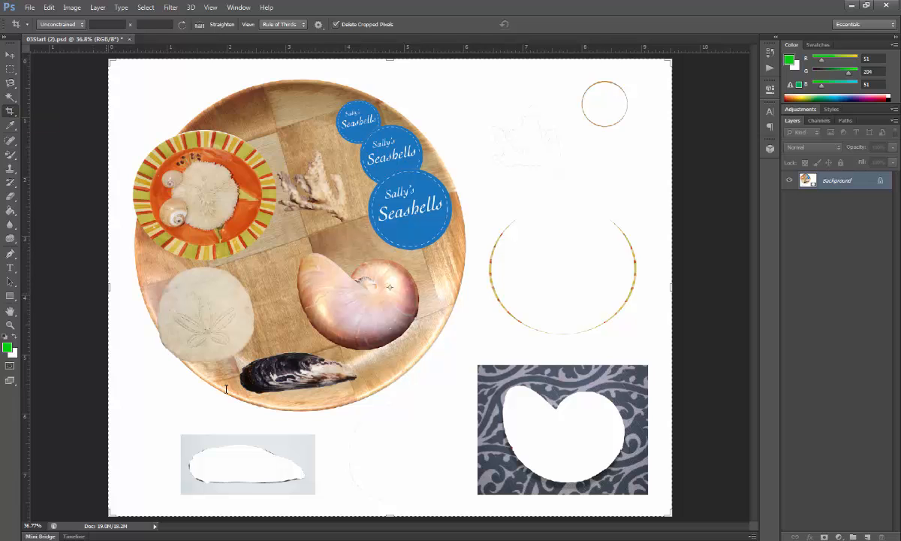
left_click_drag(109, 287, 117, 287)
left_click_drag(392, 59, 392, 61)
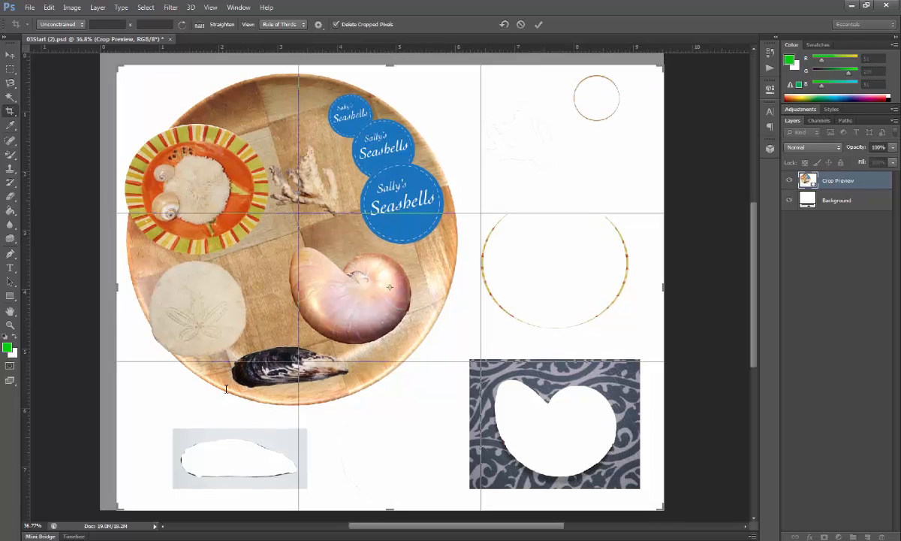
left_click_drag(664, 287, 571, 285)
left_click_drag(394, 511, 395, 464)
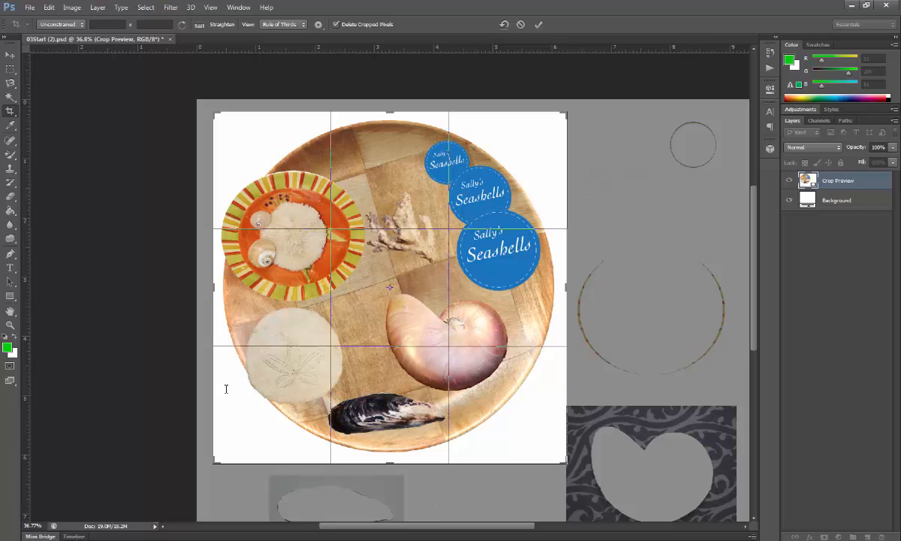
key("Return")
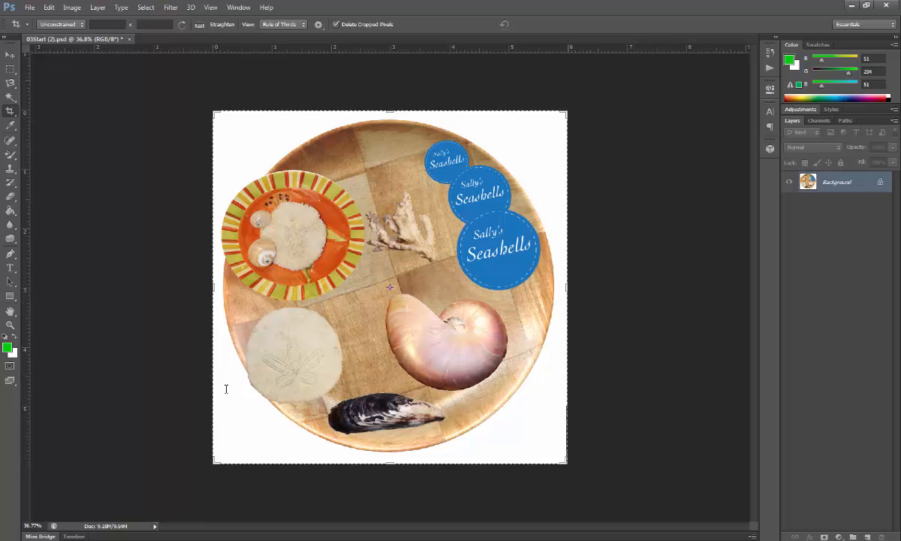
Crop a thin strip off the image's right edge to remove the remaining sliver of the fabric photo
key("Return")
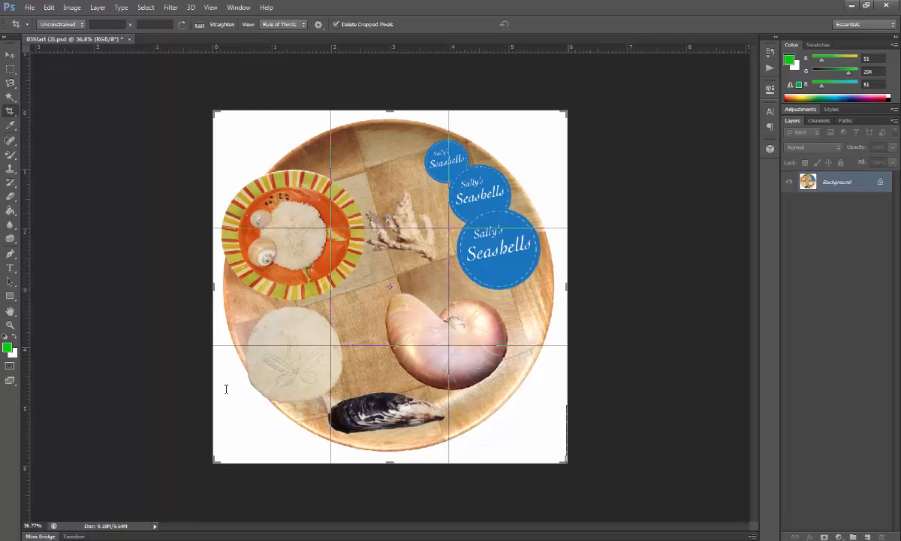
left_click_drag(568, 287, 565, 287)
key("Return")
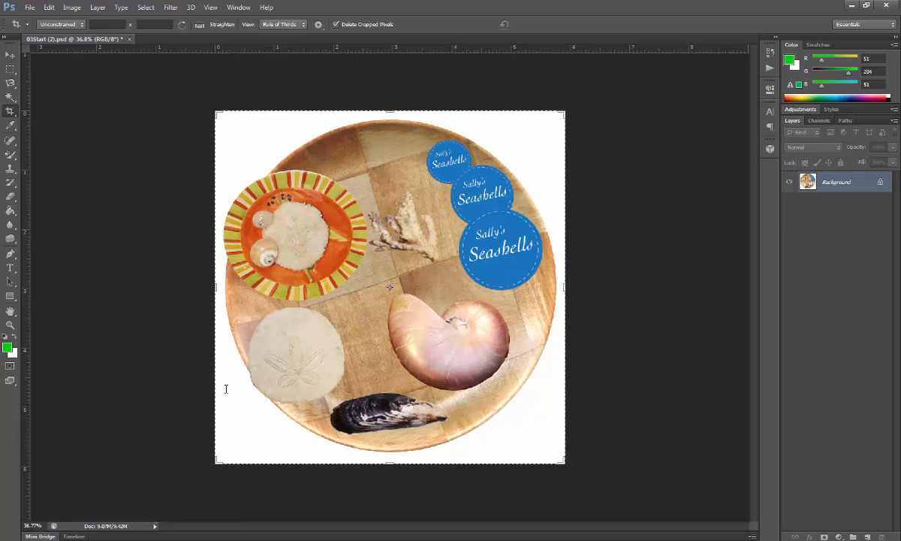
Start saving the image under Save As and create and open a new folder "lesson 3" in the Desktop's photo folder
left_click(30, 8)
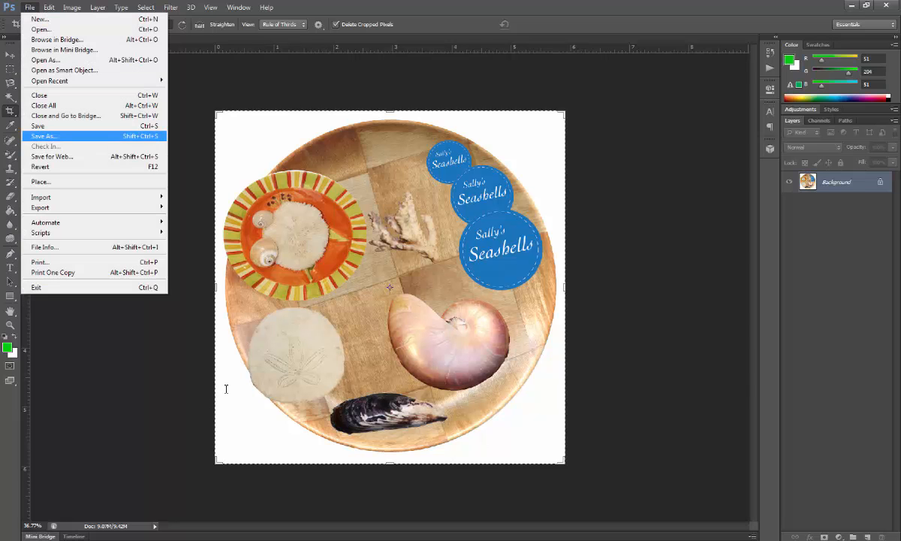
key("Return")
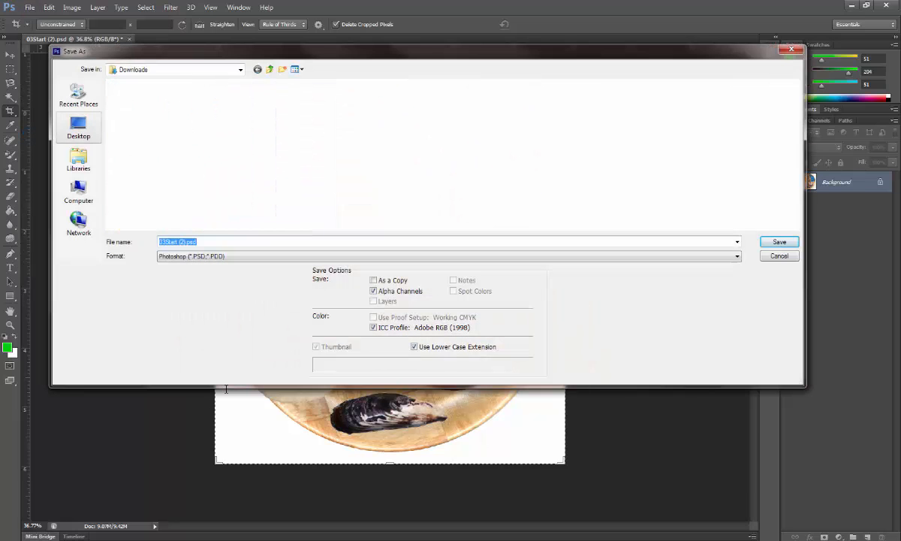
left_click(78, 127)
double_click(132, 116)
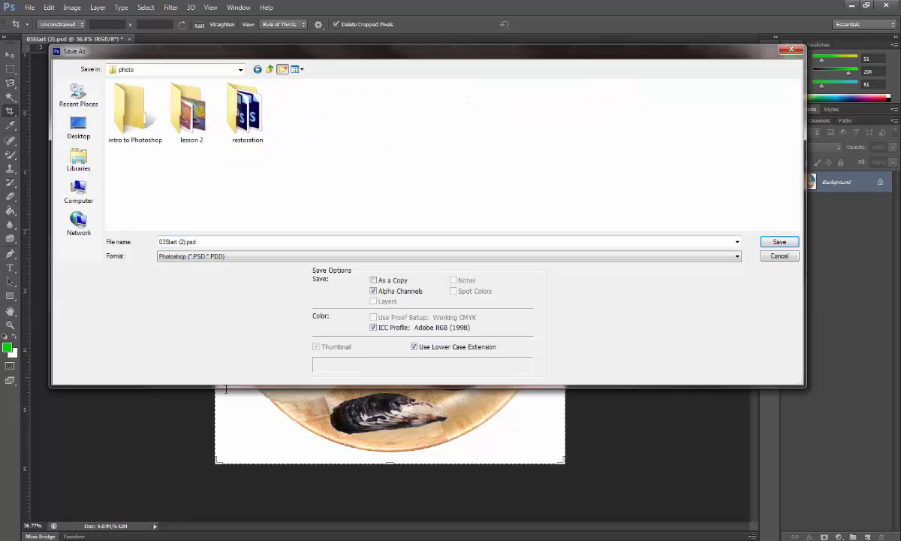
left_click(282, 69)
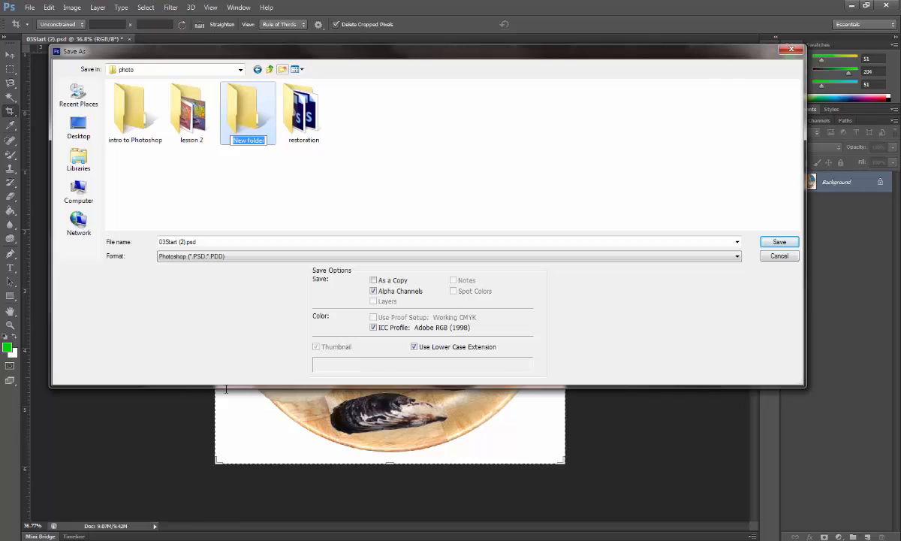
type("lesson 3")
key("Return")
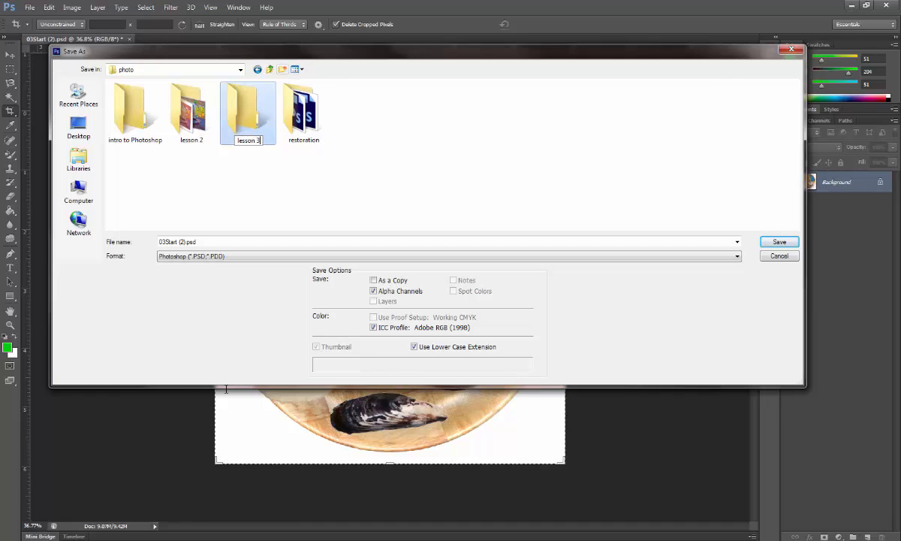
key("Return")
Save the image as the JPEG file 03Start (2).jpg with Maximum quality 12 and the Baseline ("Standard") format
left_click(226, 256)
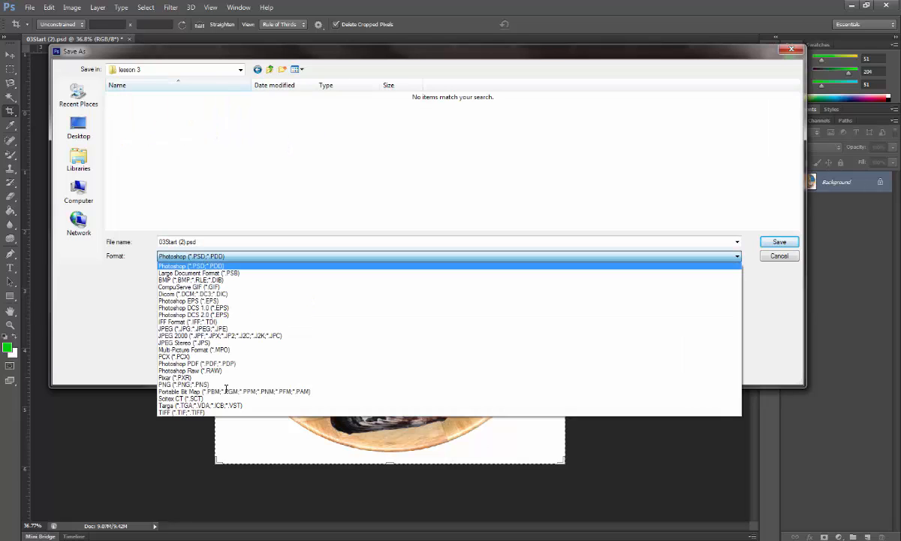
key("Return")
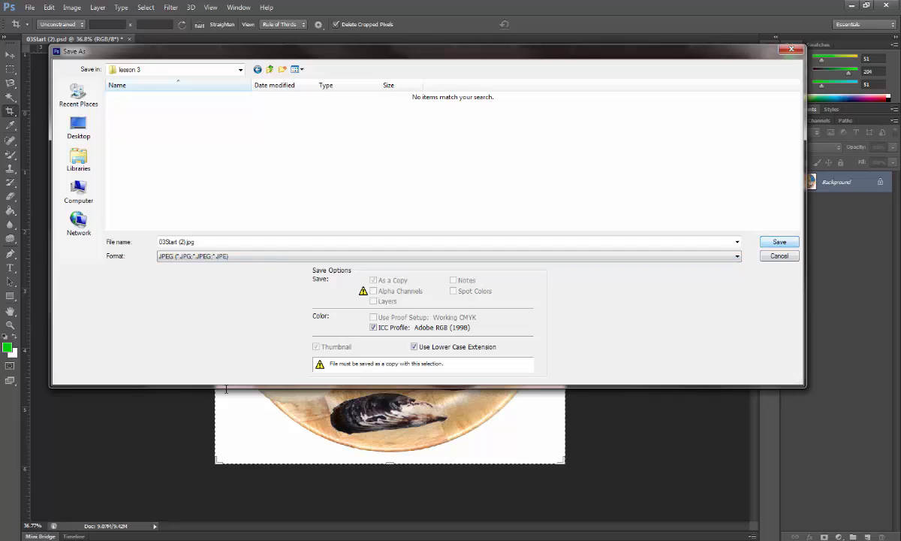
key("Return")
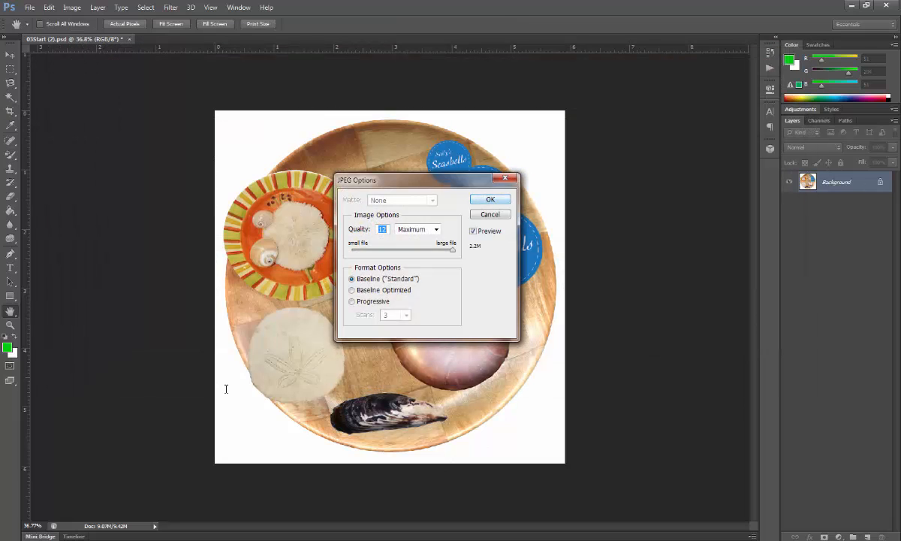
key("Return")
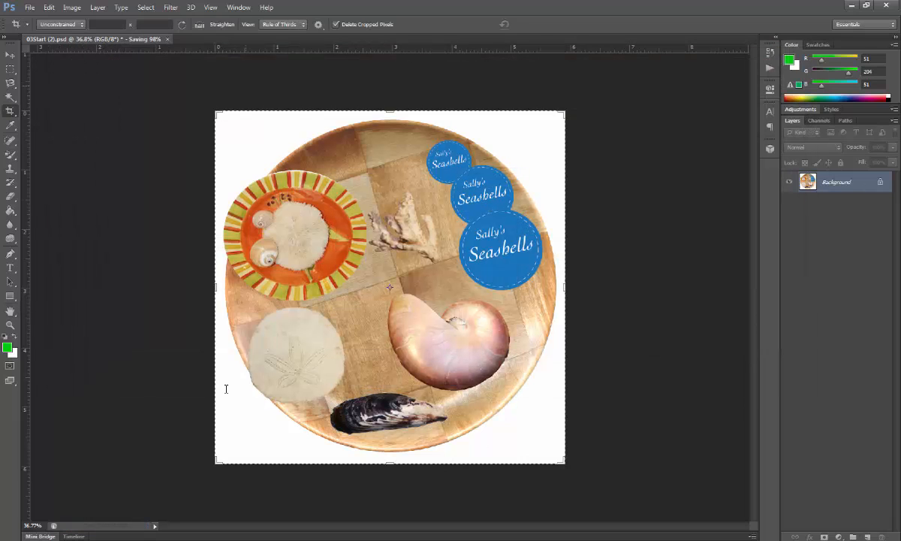